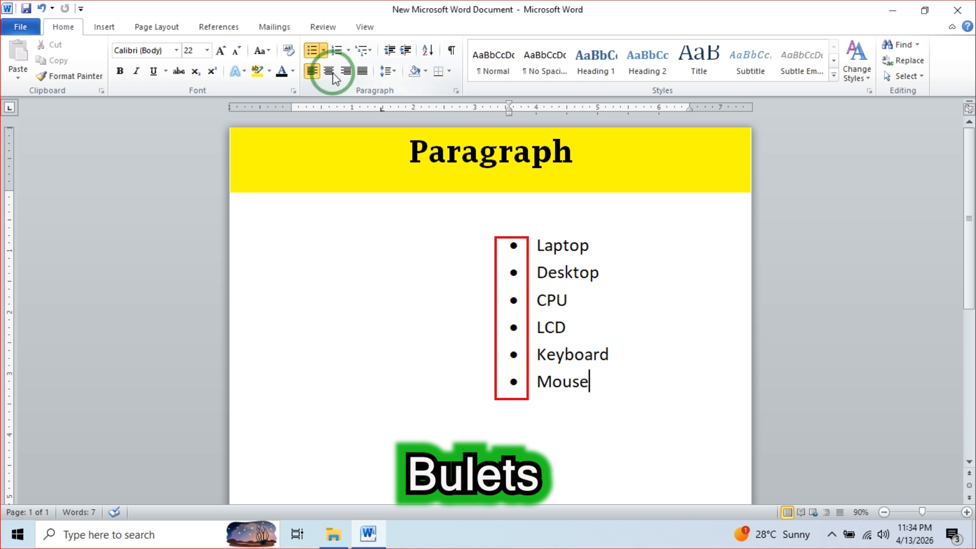
- Give the six items Laptop through Mouse arrow bullets, then set their bullets to None
{"action": "left_click", "coordinate": [324, 51]}
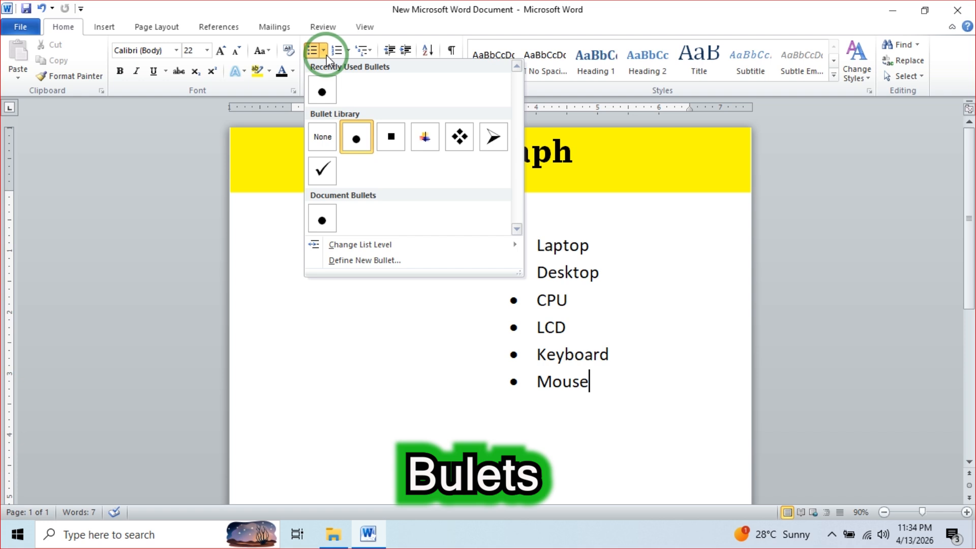
{"action": "key", "text": "Escape"}
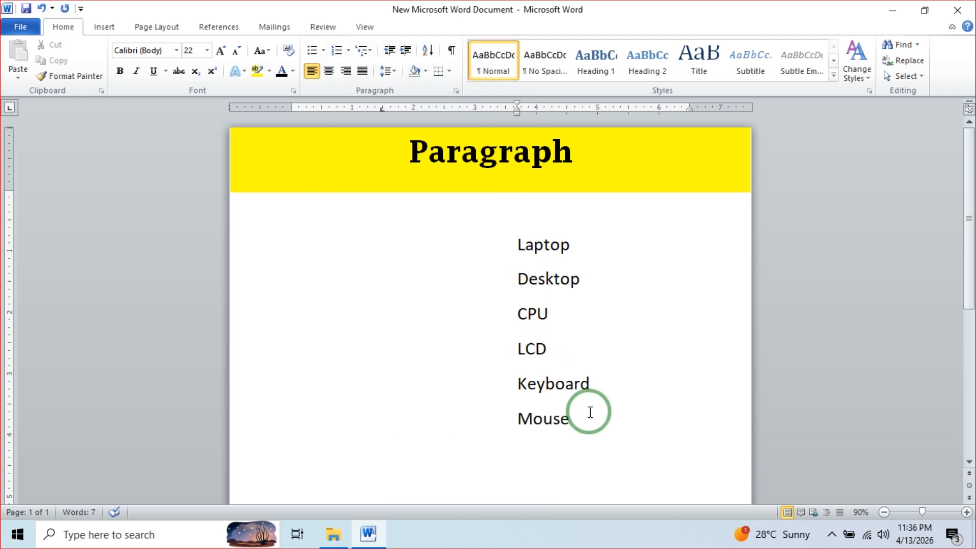
{"action": "left_click_drag", "start_coordinate": [572, 421], "coordinate": [534, 255]}
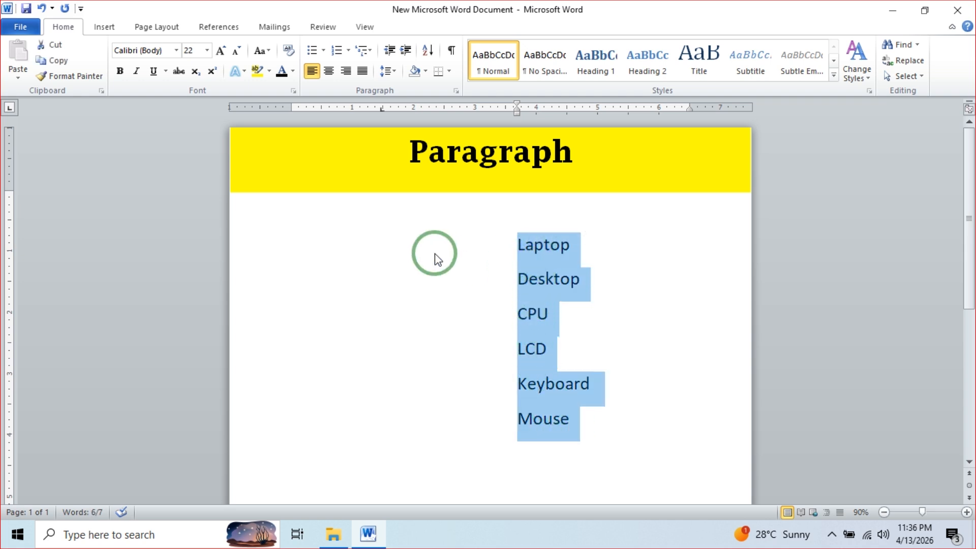
{"action": "left_click", "coordinate": [324, 48]}
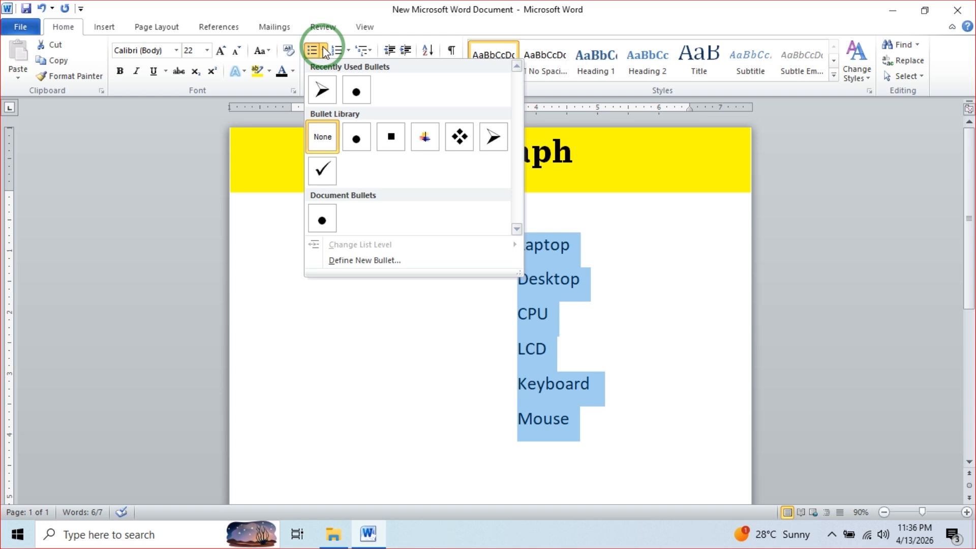
{"action": "left_click", "coordinate": [324, 90]}
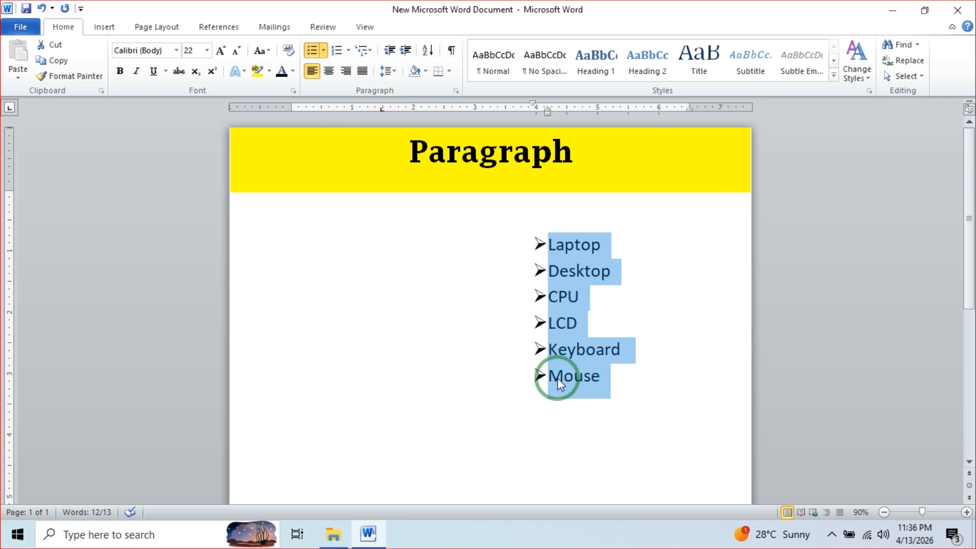
{"action": "left_click", "coordinate": [324, 50]}
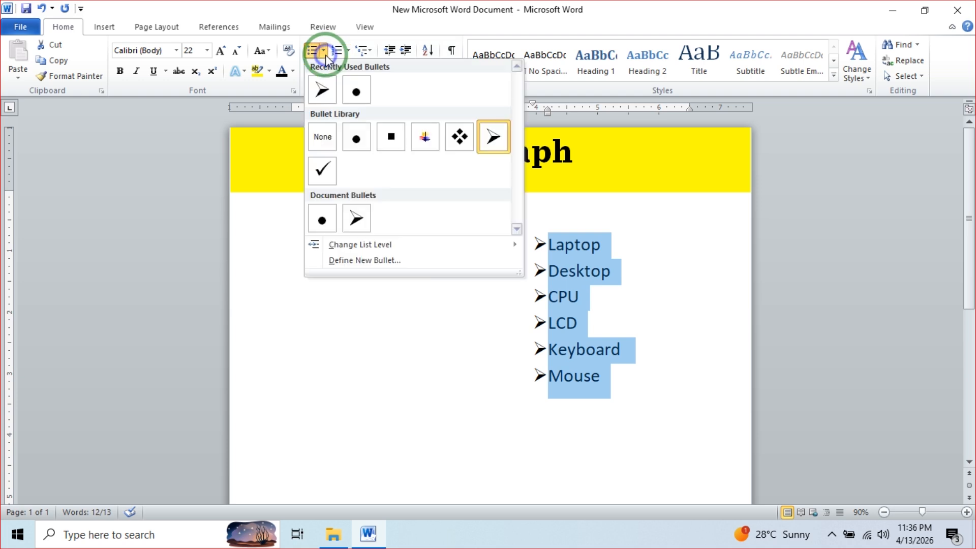
{"action": "left_click", "coordinate": [322, 136]}
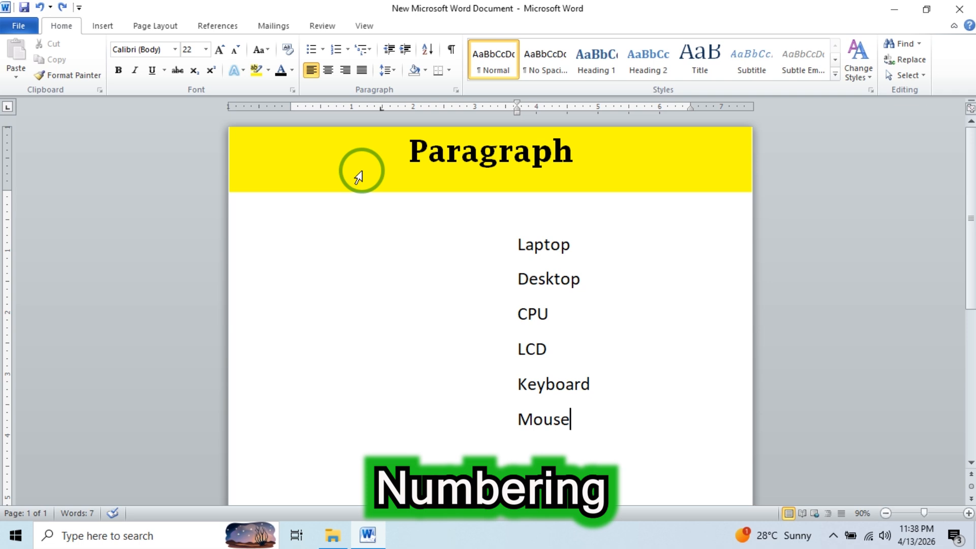
{"action": "left_click", "coordinate": [335, 51]}
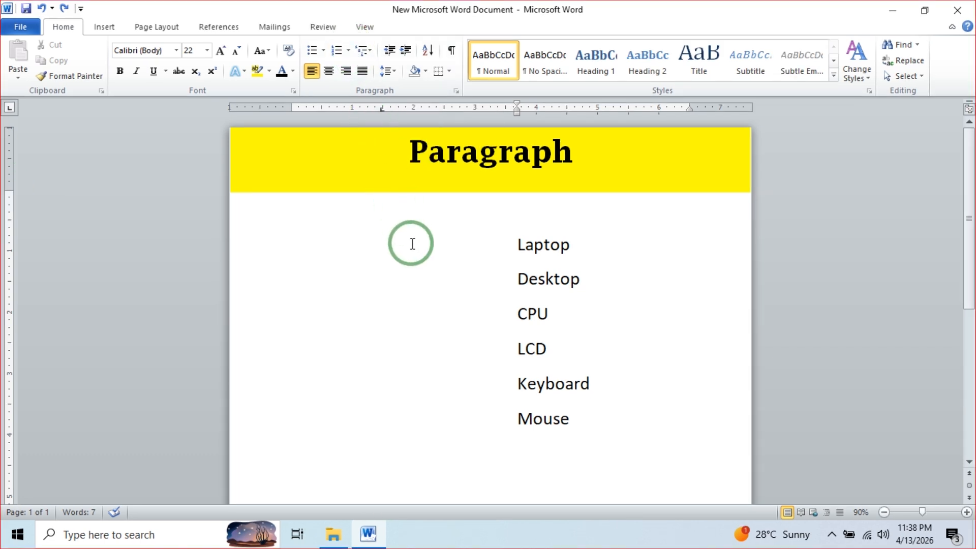
{"action": "left_click_drag", "start_coordinate": [565, 418], "coordinate": [516, 257]}
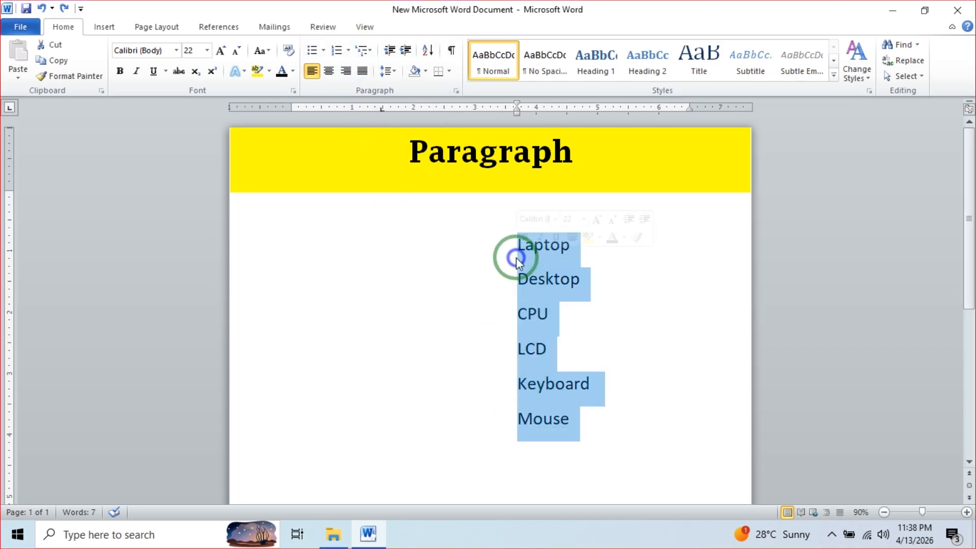
{"action": "left_click", "coordinate": [349, 50]}
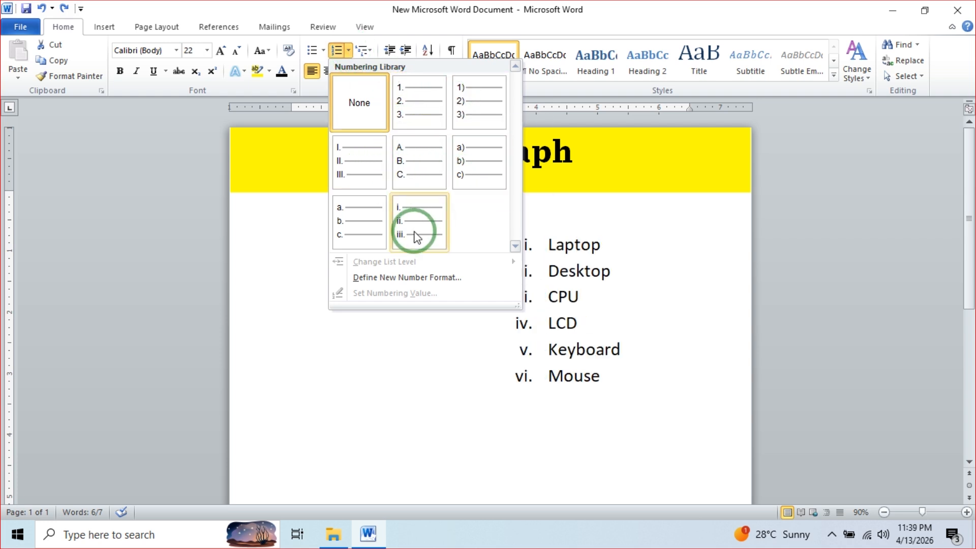
{"action": "left_click", "coordinate": [462, 115]}
{"action": "left_click", "coordinate": [608, 379]}
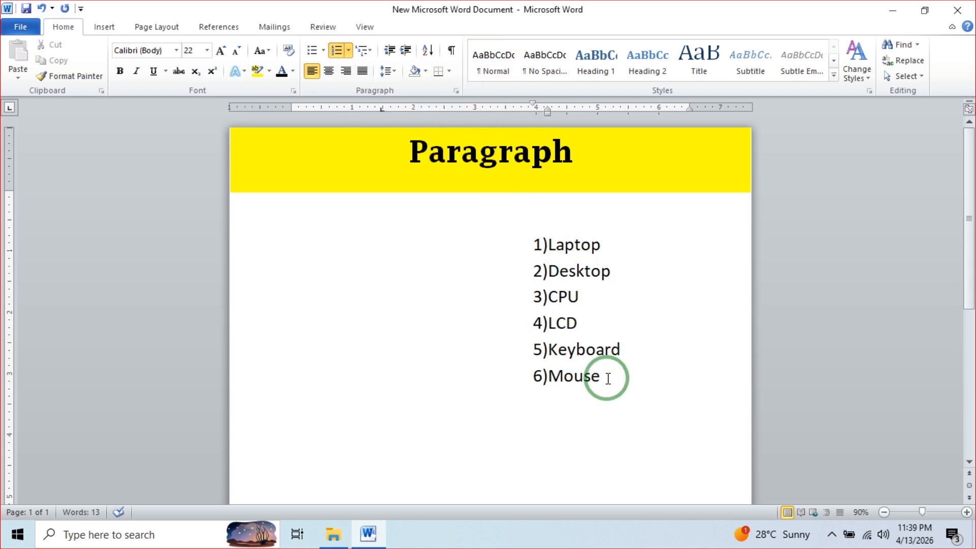
{"action": "key", "text": "Return"}
{"action": "type", "text": "table"}
{"action": "key", "text": "Return"}
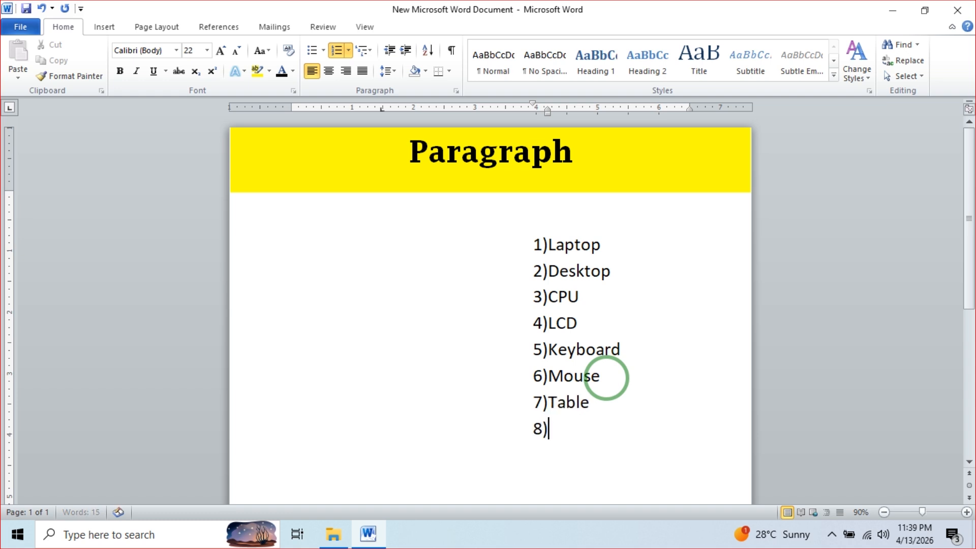
{"action": "type", "text": "chair"}
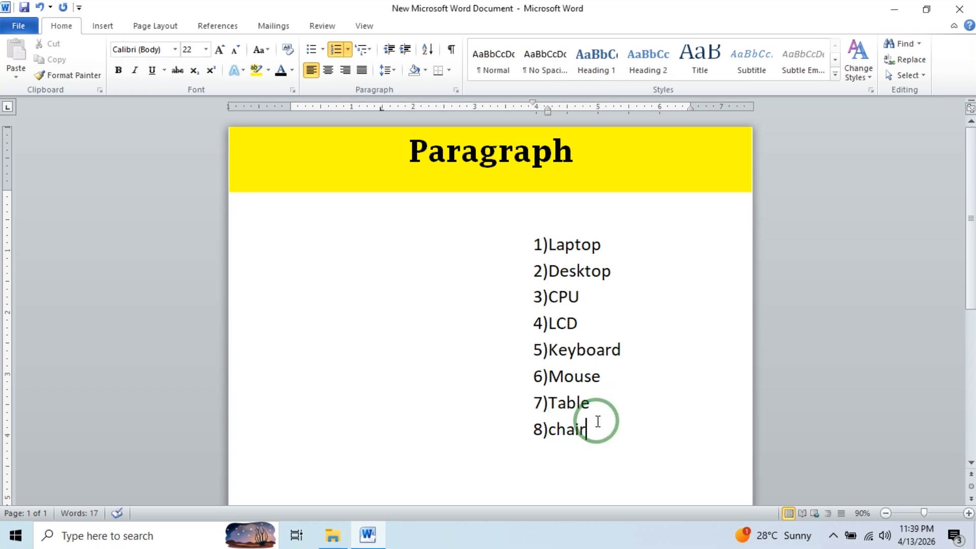
{"action": "left_click_drag", "start_coordinate": [588, 436], "coordinate": [536, 250]}
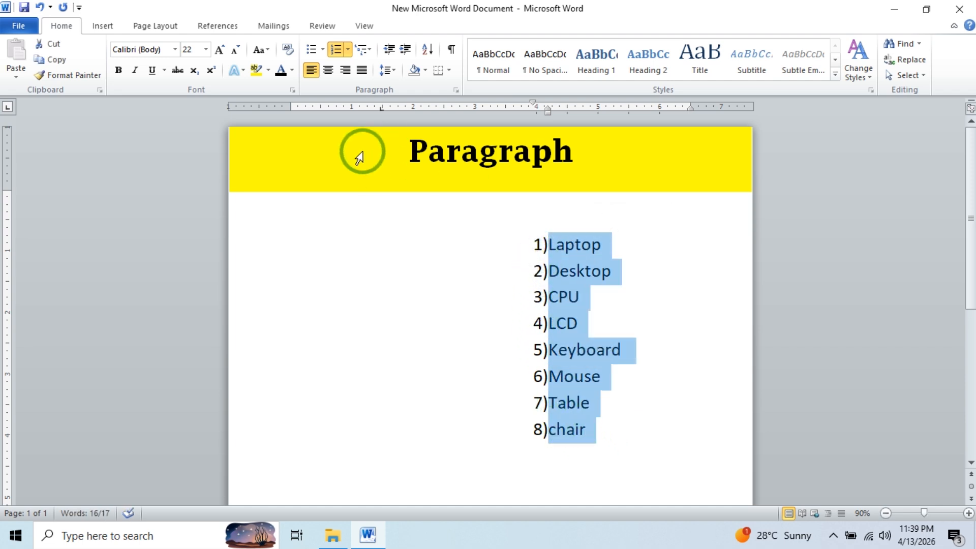
{"action": "left_click", "coordinate": [350, 53]}
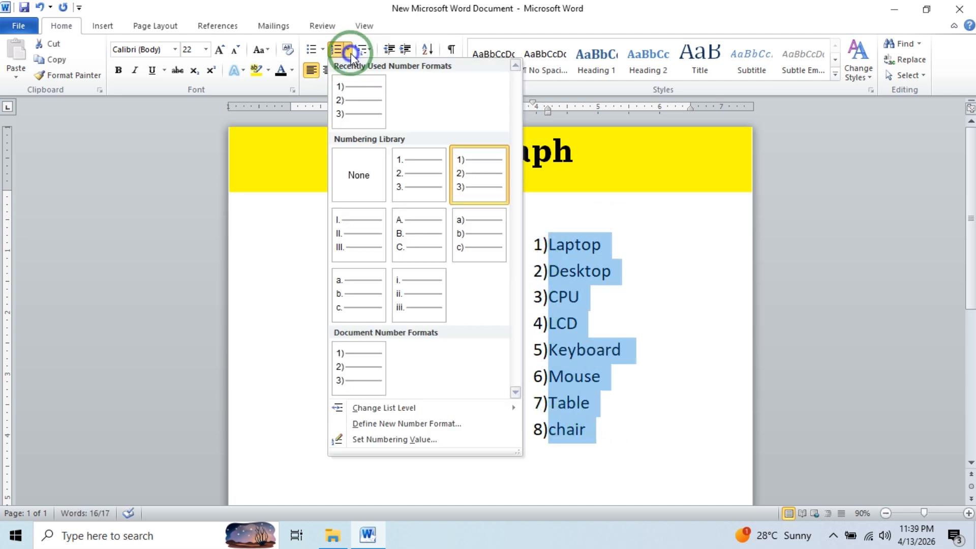
{"action": "left_click", "coordinate": [361, 170]}
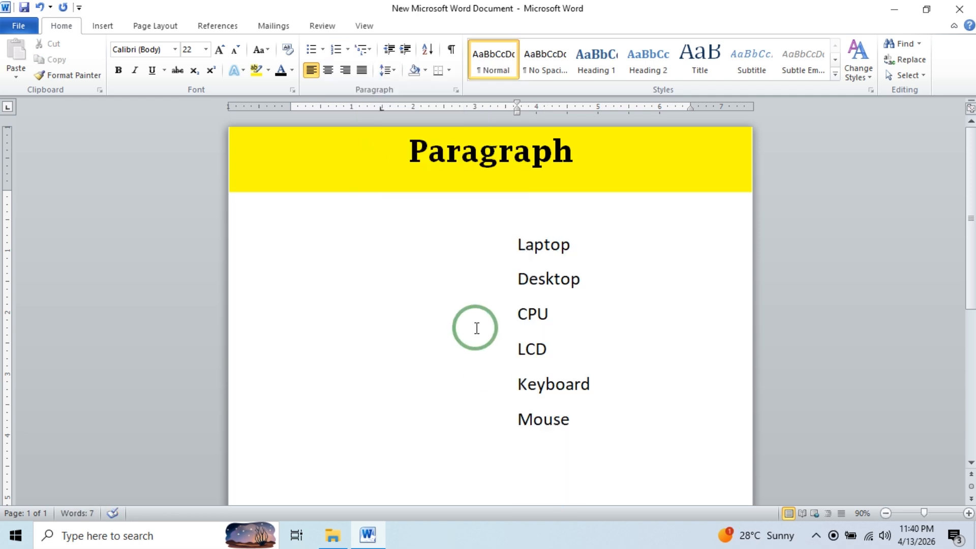
- Apply Chapter multilevel numbering to Computer, Keyboard and Mouse, then switch to Article I–III style
{"action": "left_click", "coordinate": [370, 50]}
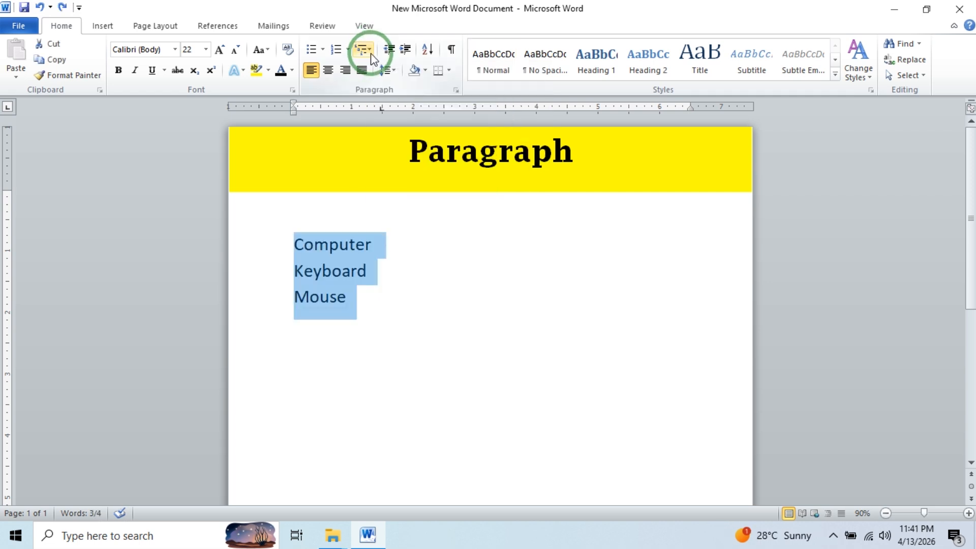
{"action": "left_click", "coordinate": [370, 53]}
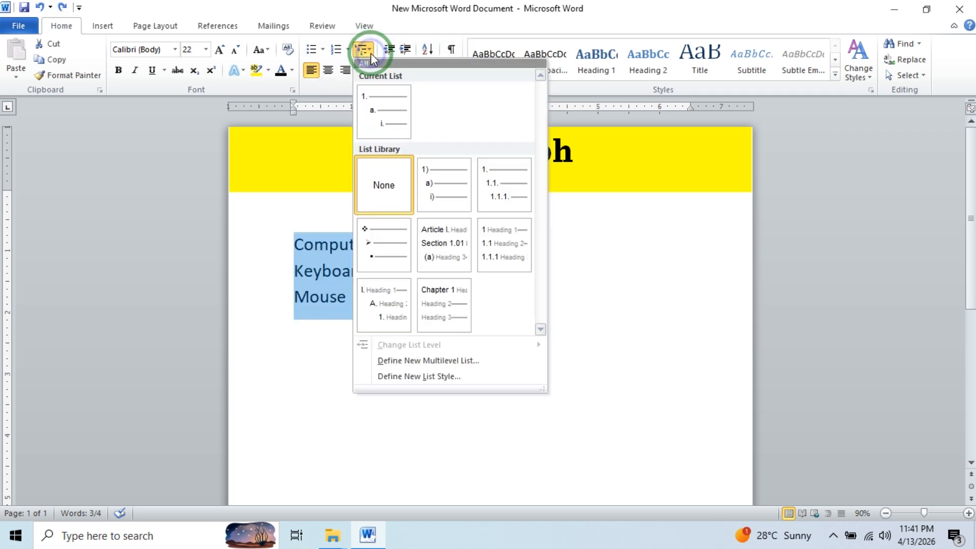
{"action": "mouse_move", "coordinate": [447, 277]}
{"action": "left_click", "coordinate": [448, 305]}
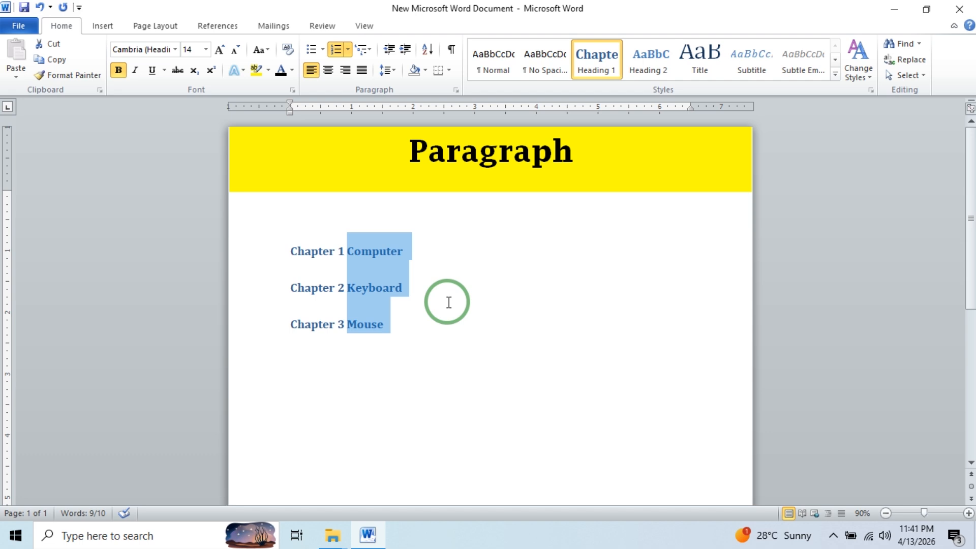
{"action": "left_click", "coordinate": [370, 51]}
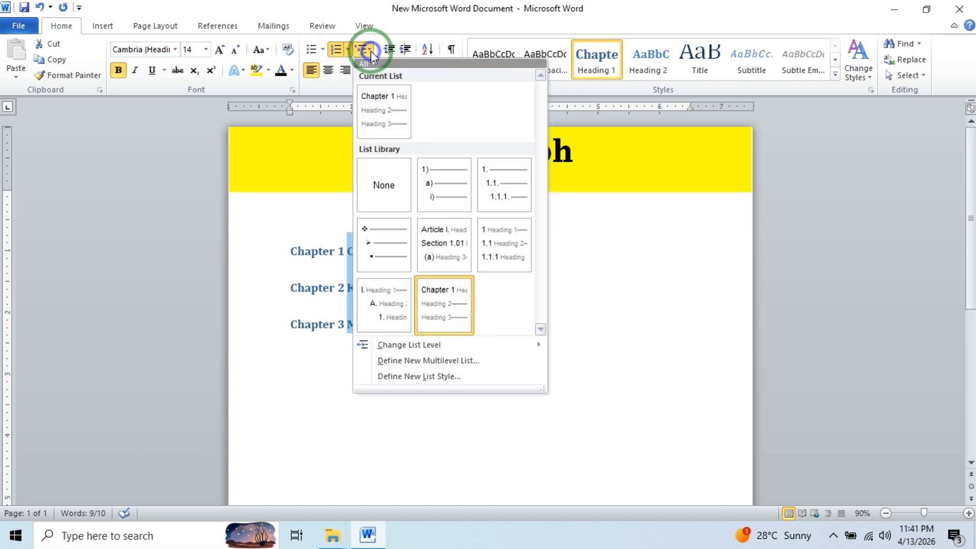
{"action": "left_click", "coordinate": [451, 240]}
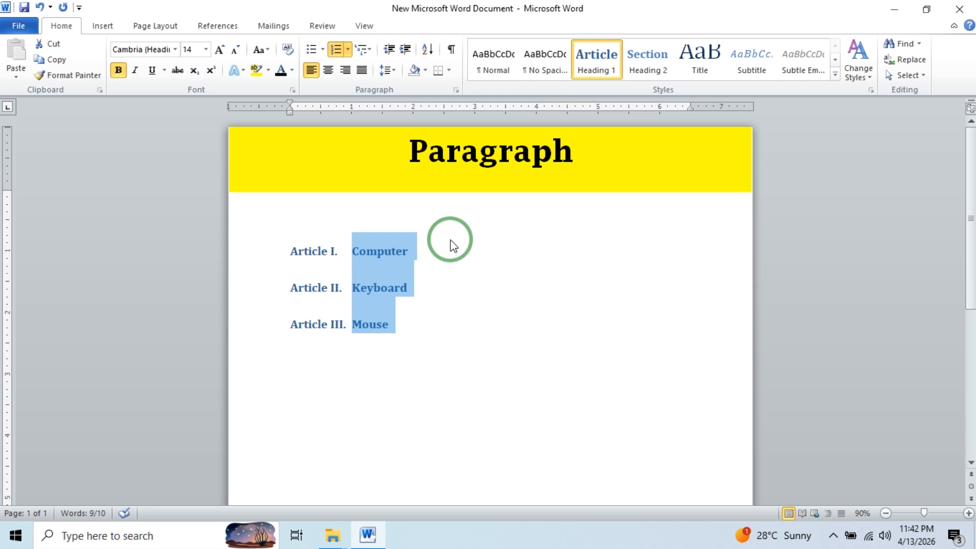
- Select all the document text with Ctrl+A and delete it, leaving the body empty
{"action": "left_click", "coordinate": [421, 325]}
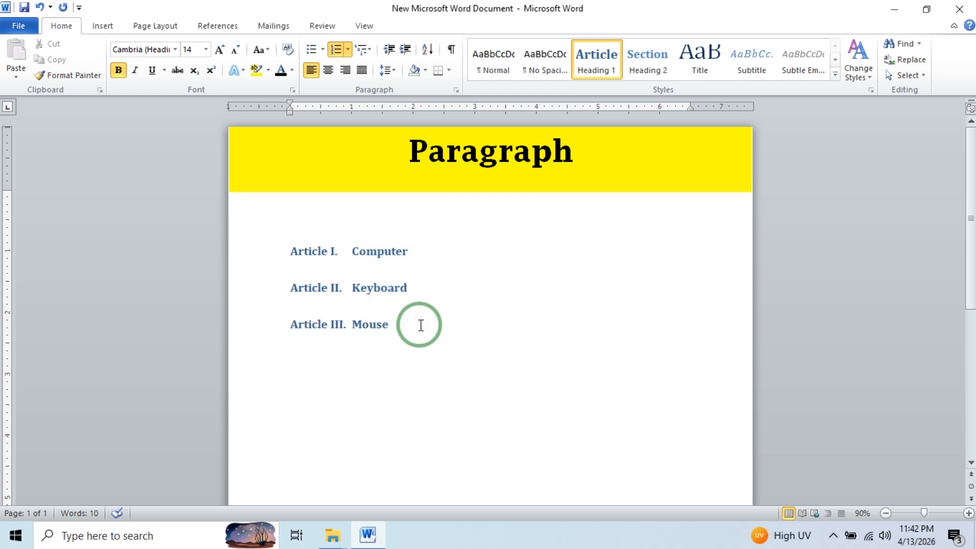
{"action": "key", "text": "ctrl+a"}
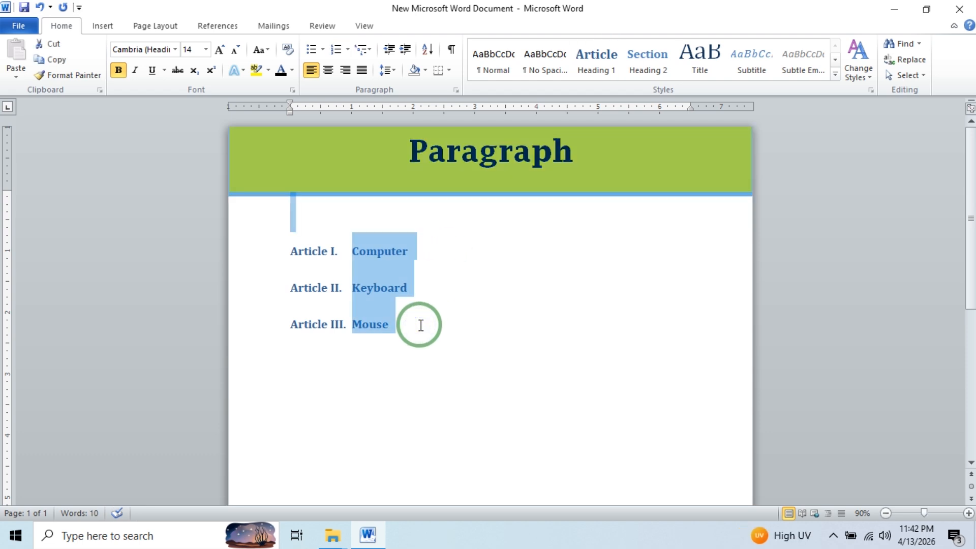
{"action": "key", "text": "Delete"}
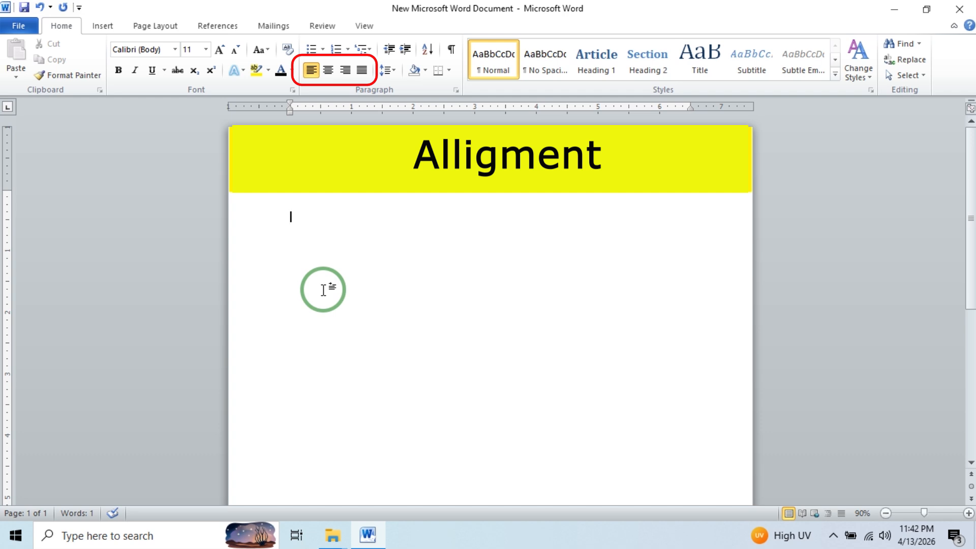
- Type ABCDEF left-aligned on the first line and a centred ABCDEF on the next
{"action": "left_click", "coordinate": [323, 290]}
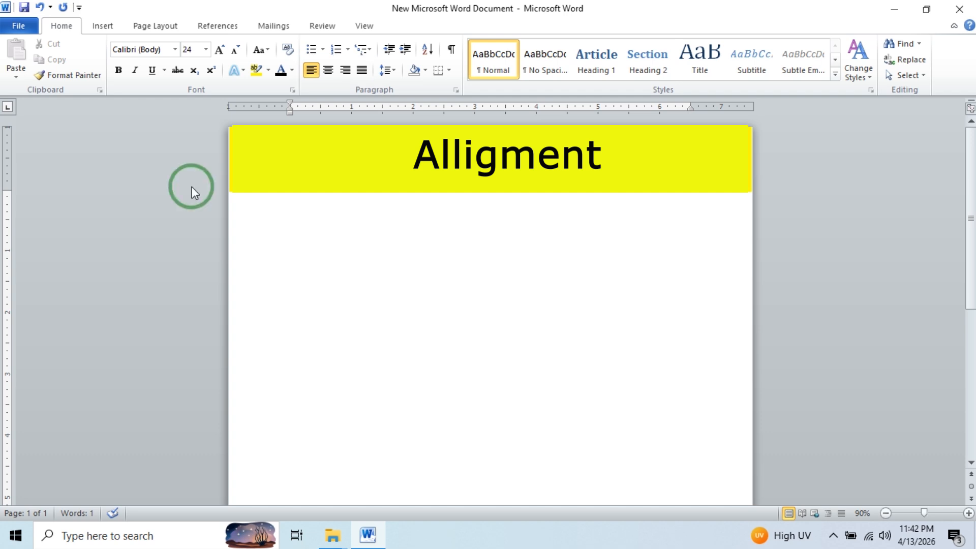
{"action": "type", "text": "ABCDEF"}
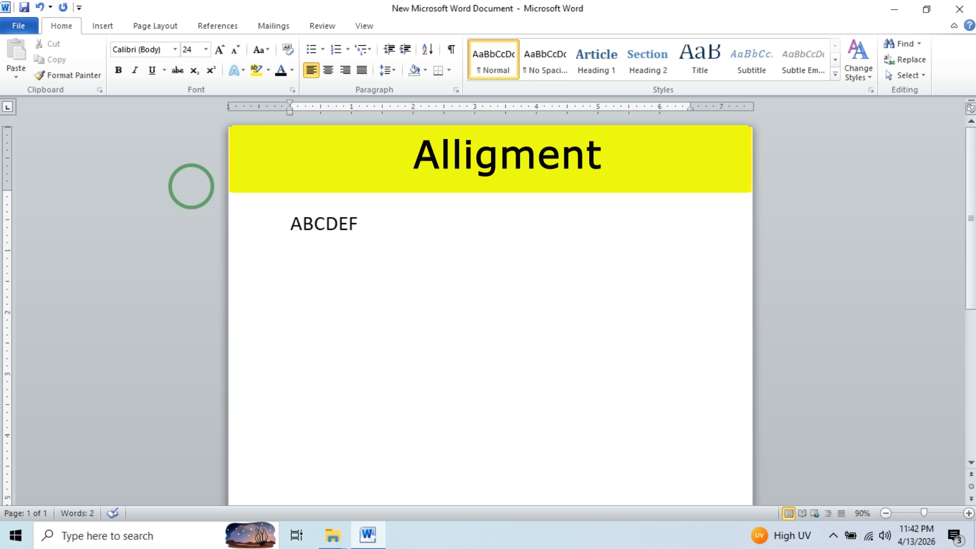
{"action": "key", "text": "Return"}
{"action": "left_click", "coordinate": [328, 71]}
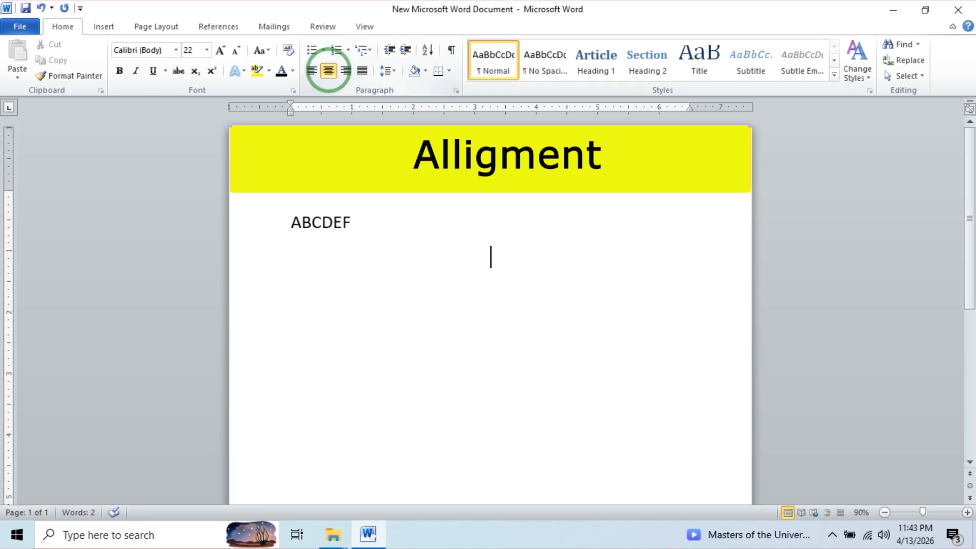
{"action": "type", "text": "ABCDEF"}
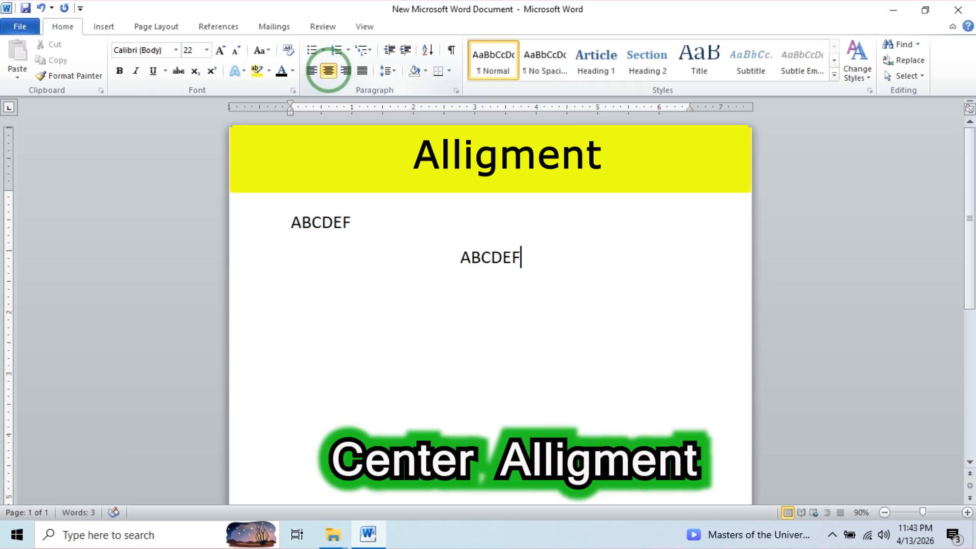
{"action": "key", "text": "Return"}
- Add a third ABCDEF line aligned to the right
{"action": "key", "text": "ctrl+l"}
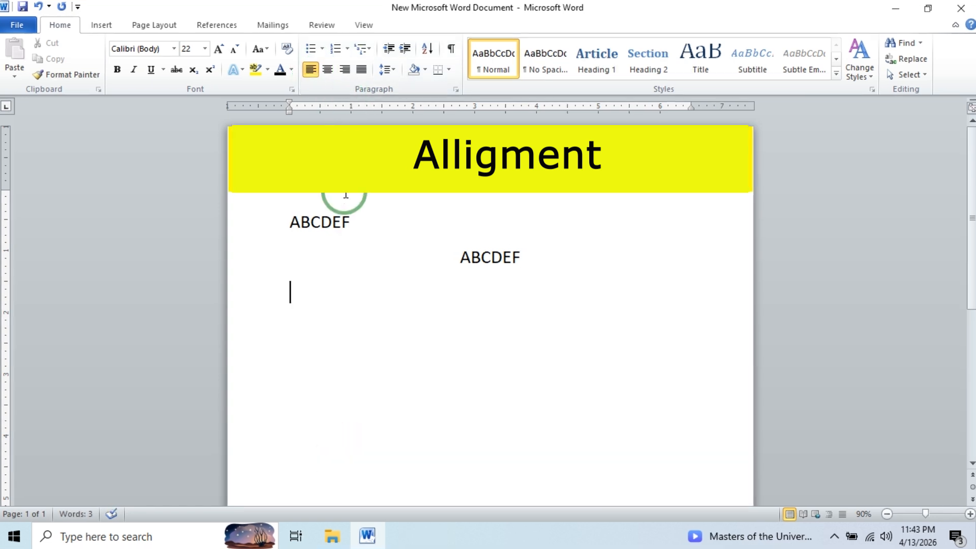
{"action": "left_click", "coordinate": [344, 74]}
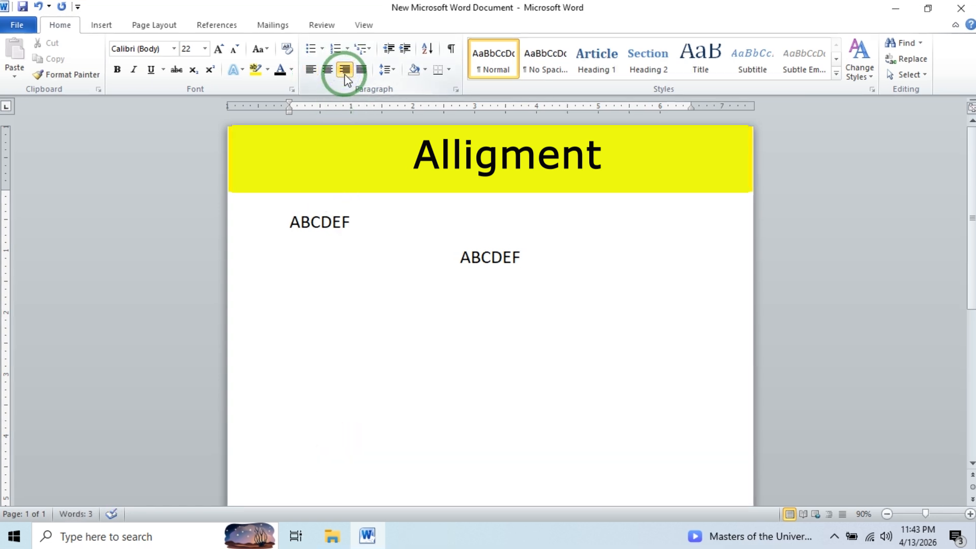
{"action": "type", "text": "ABCDEF"}
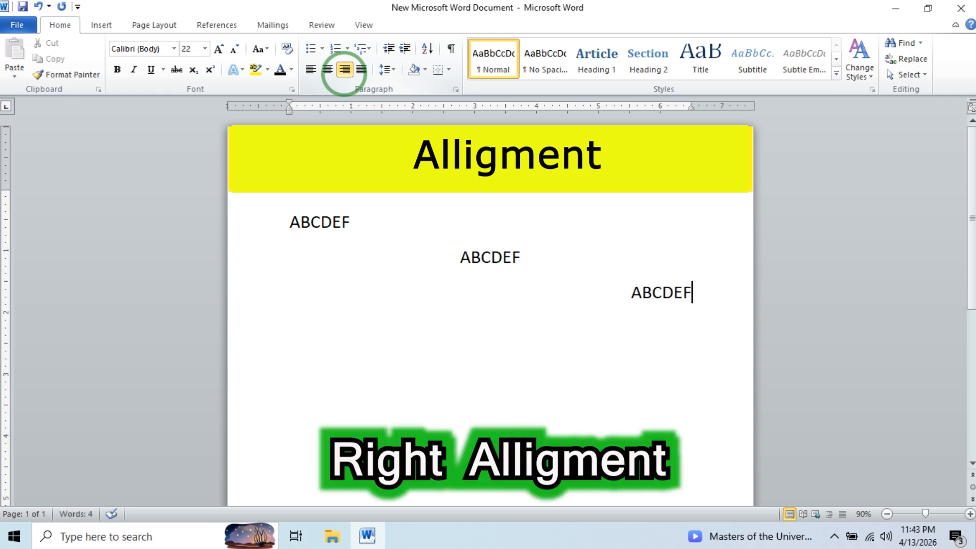
{"action": "key", "text": "Return"}
- Type a person's name on a new left-aligned line, then select it and centre it
{"action": "left_click", "coordinate": [308, 69]}
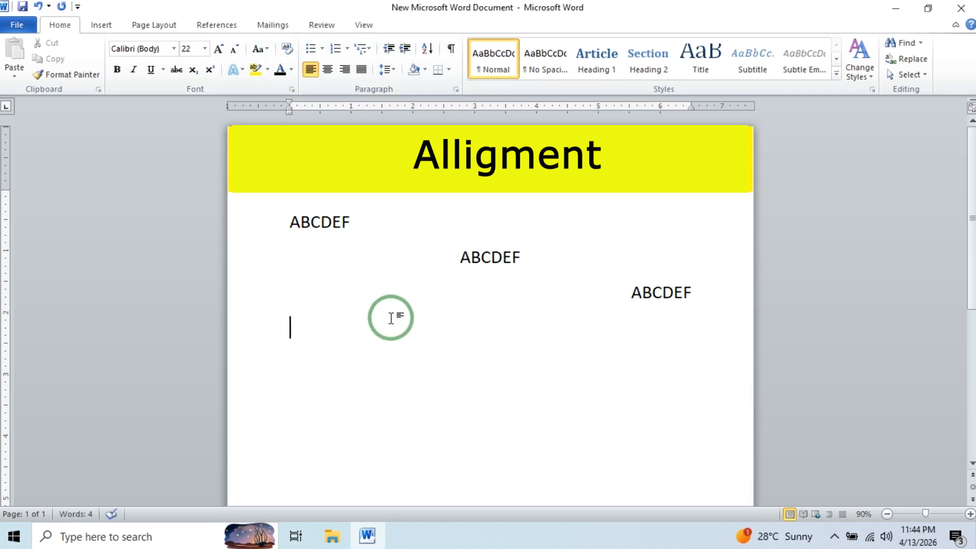
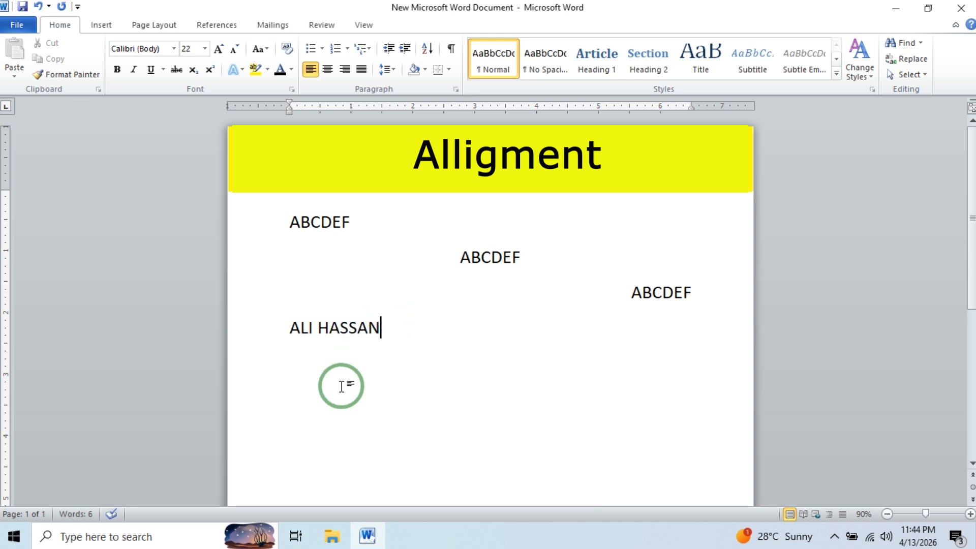
{"action": "left_click_drag", "start_coordinate": [380, 340], "coordinate": [296, 331]}
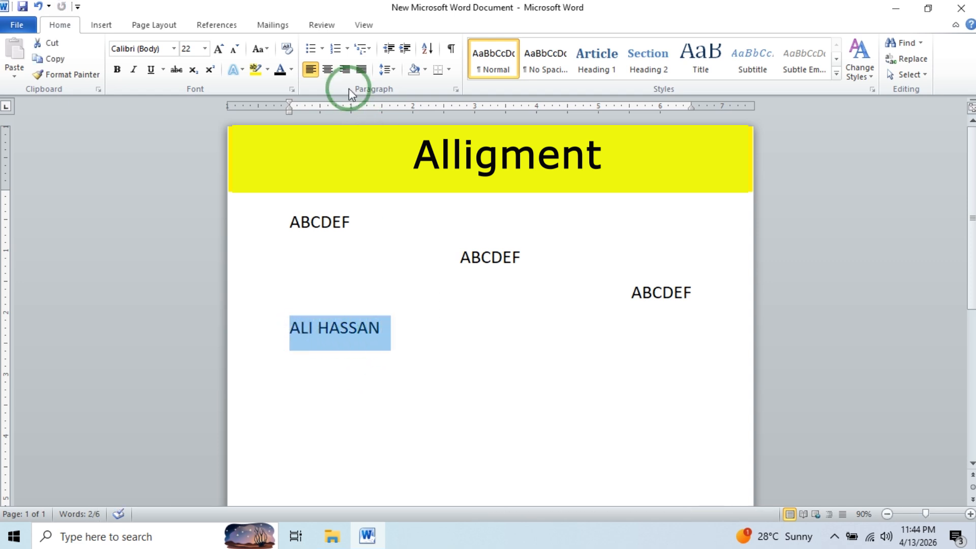
{"action": "left_click", "coordinate": [328, 69]}
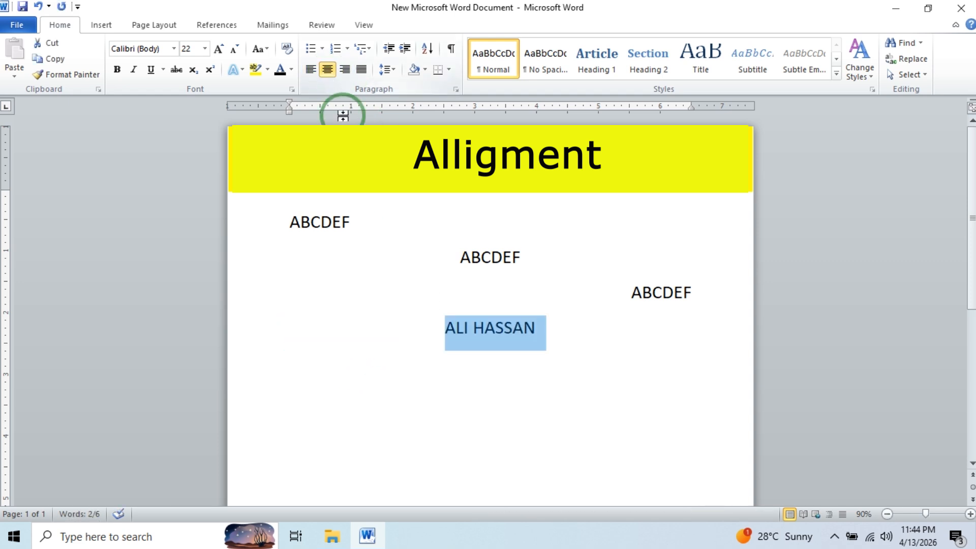
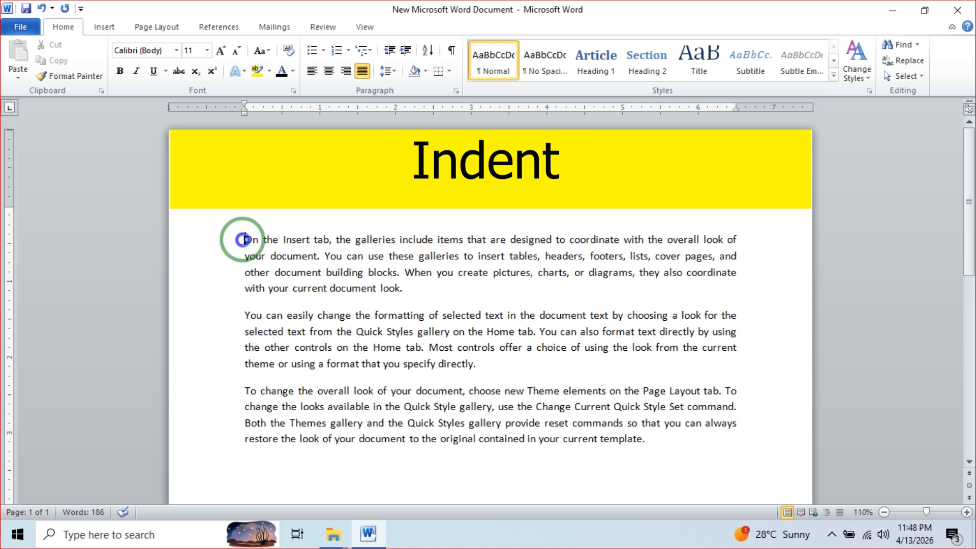
{"action": "left_click_drag", "start_coordinate": [244, 239], "coordinate": [403, 295]}
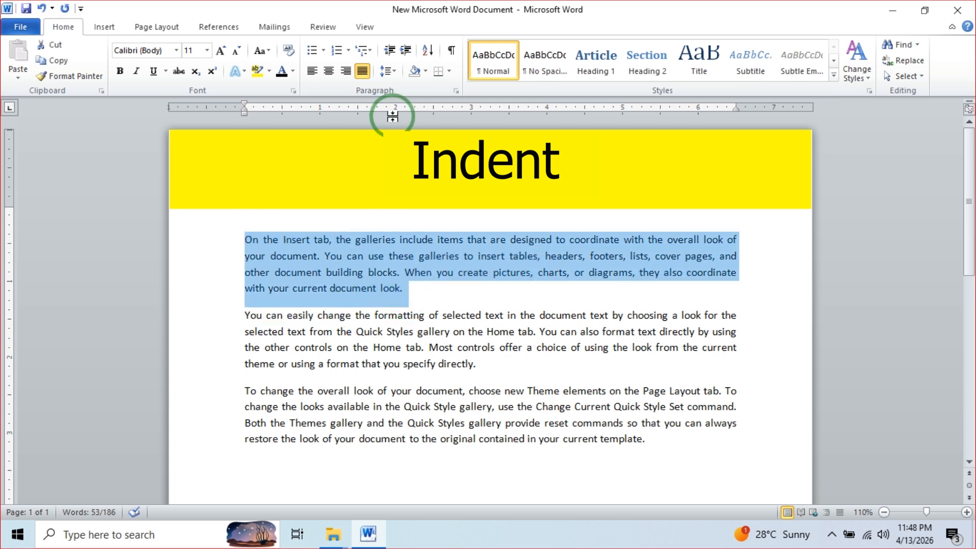
{"action": "left_click", "coordinate": [401, 54]}
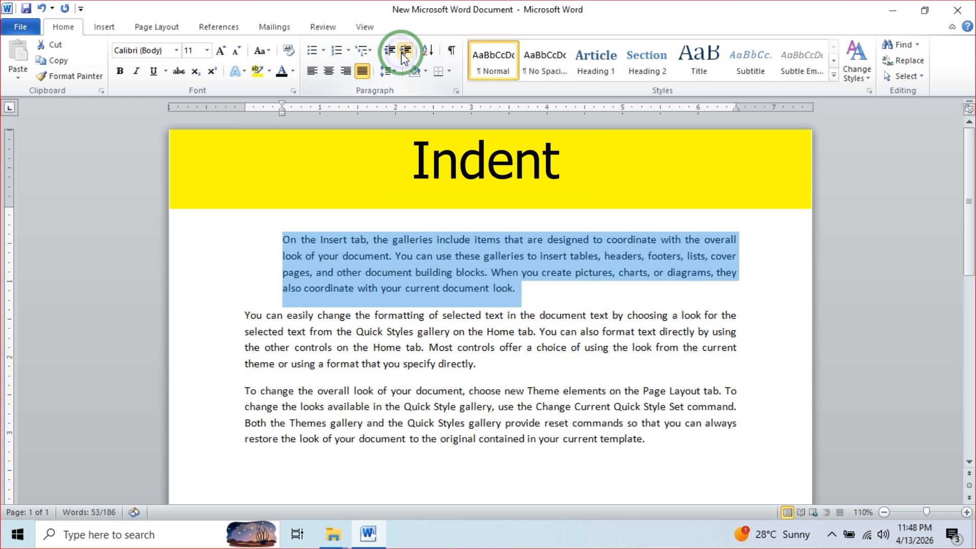
{"action": "left_click", "coordinate": [402, 54]}
{"action": "left_click", "coordinate": [401, 53]}
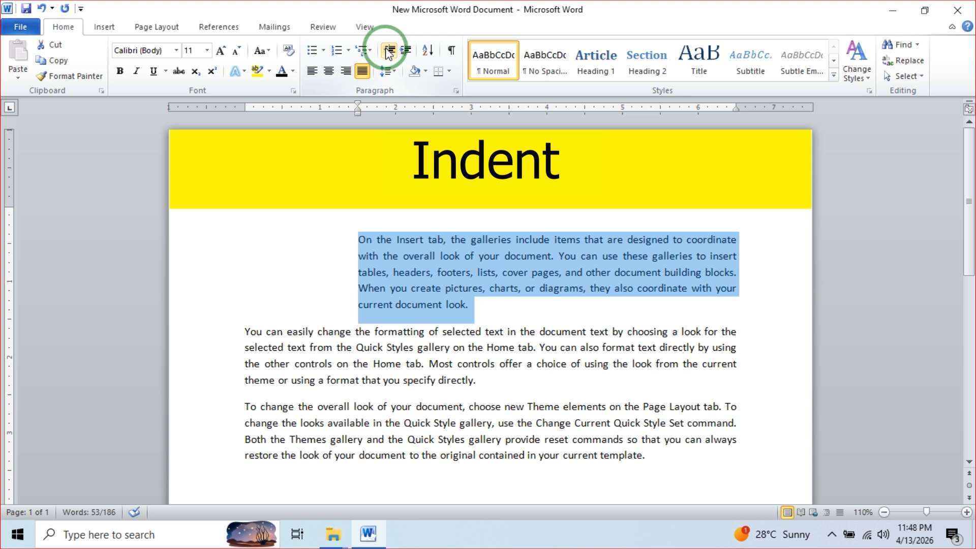
{"action": "left_click", "coordinate": [389, 52]}
{"action": "left_click", "coordinate": [389, 52]}
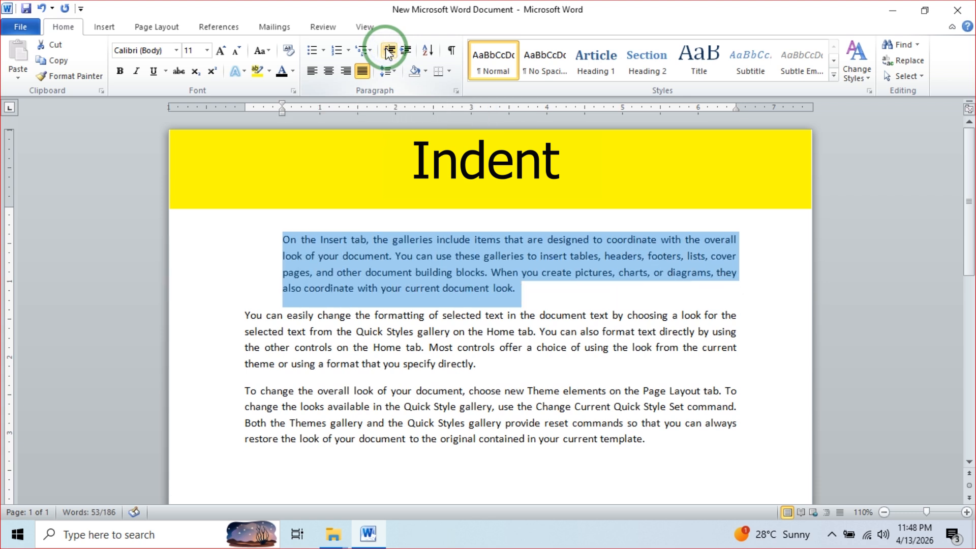
{"action": "left_click", "coordinate": [388, 52]}
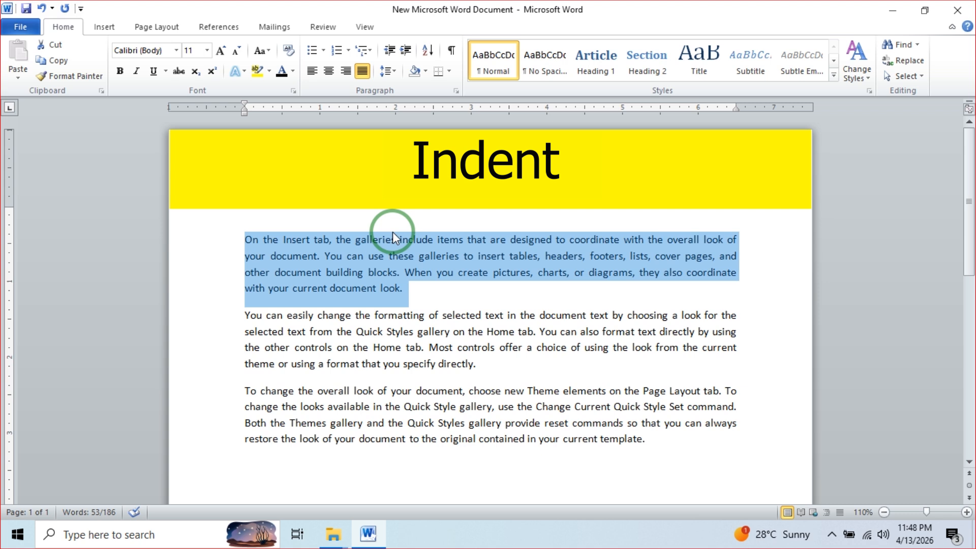
- Drag the first paragraph's left and right indent markers outward beyond both page margins
{"action": "left_click_drag", "start_coordinate": [244, 113], "coordinate": [202, 116]}
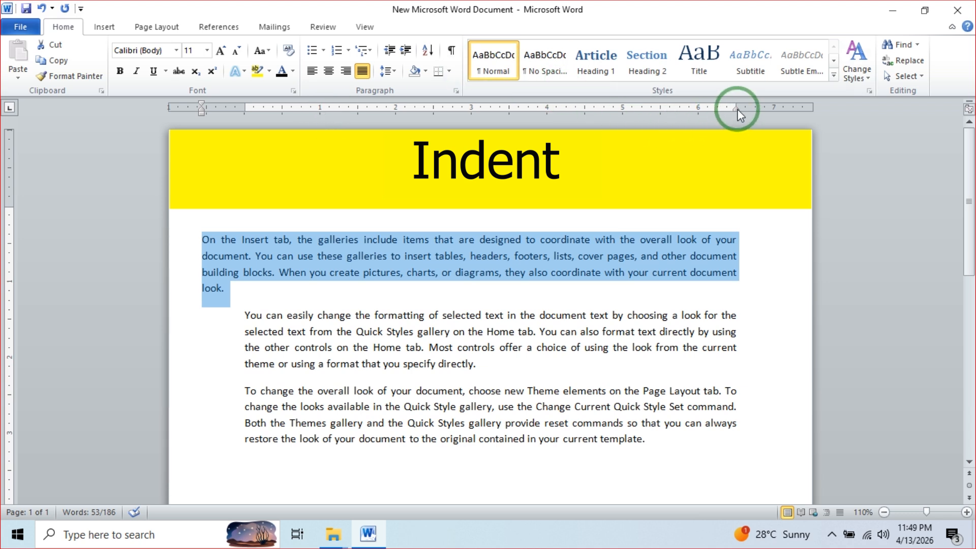
{"action": "left_click_drag", "start_coordinate": [737, 109], "coordinate": [782, 113]}
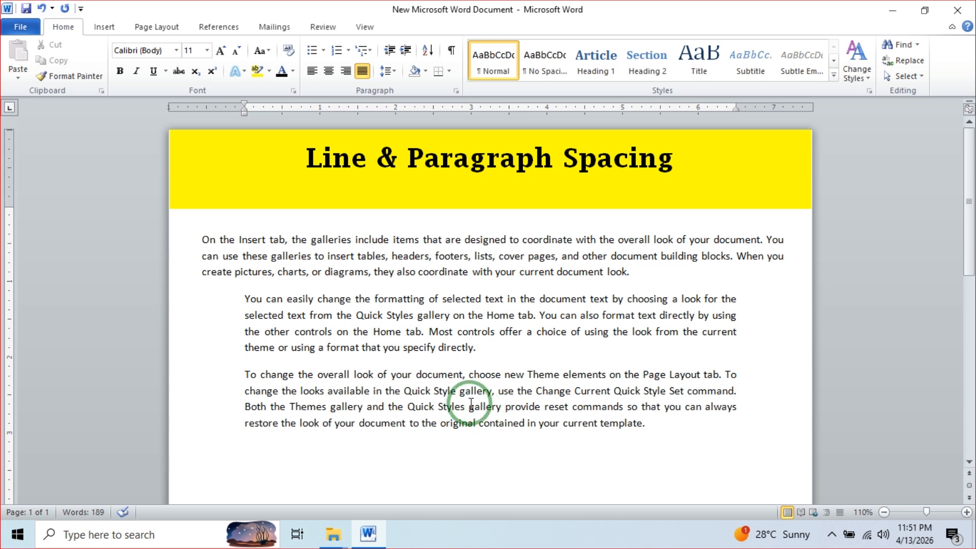
- Give the first paragraph 3.0 line spacing, then change it to 2.0
{"action": "left_click_drag", "start_coordinate": [202, 240], "coordinate": [632, 281]}
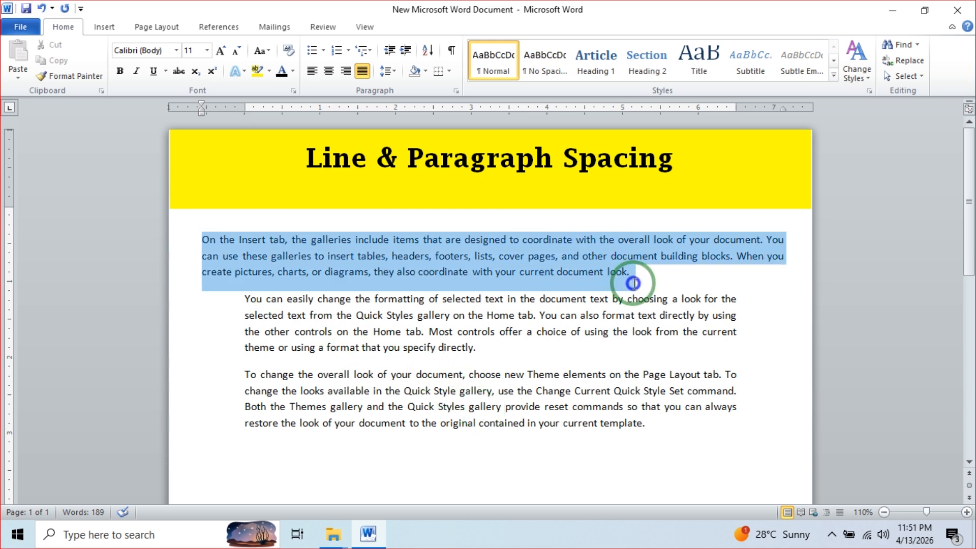
{"action": "left_click", "coordinate": [395, 77]}
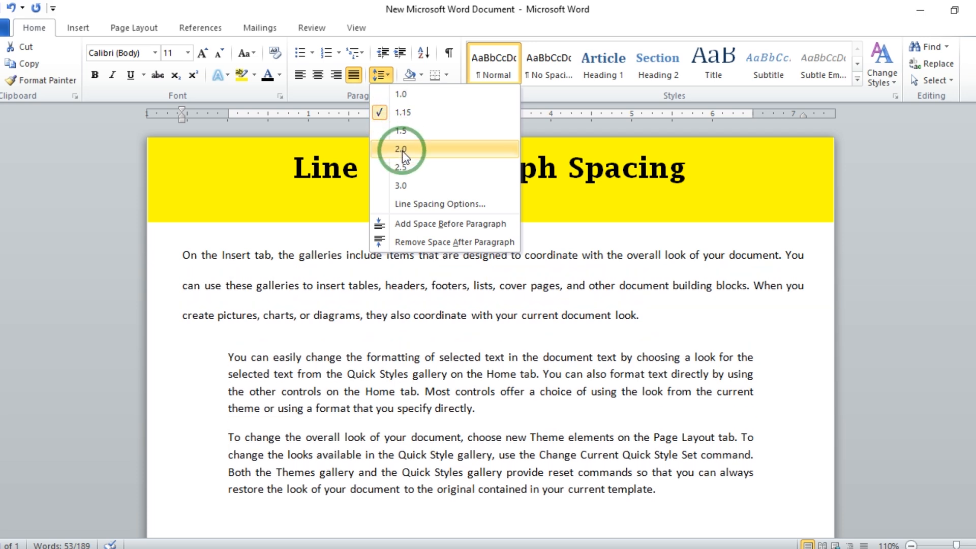
{"action": "left_click", "coordinate": [410, 184]}
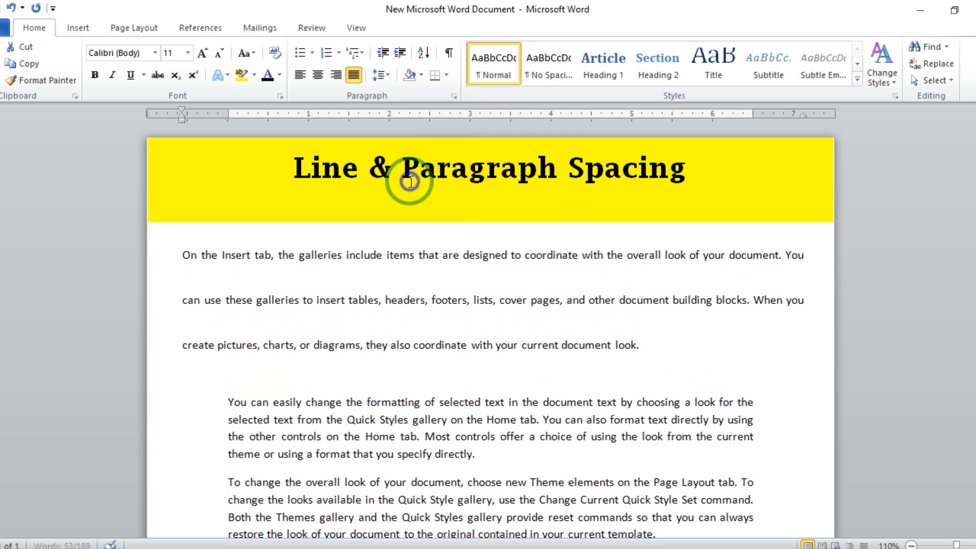
{"action": "left_click", "coordinate": [380, 76]}
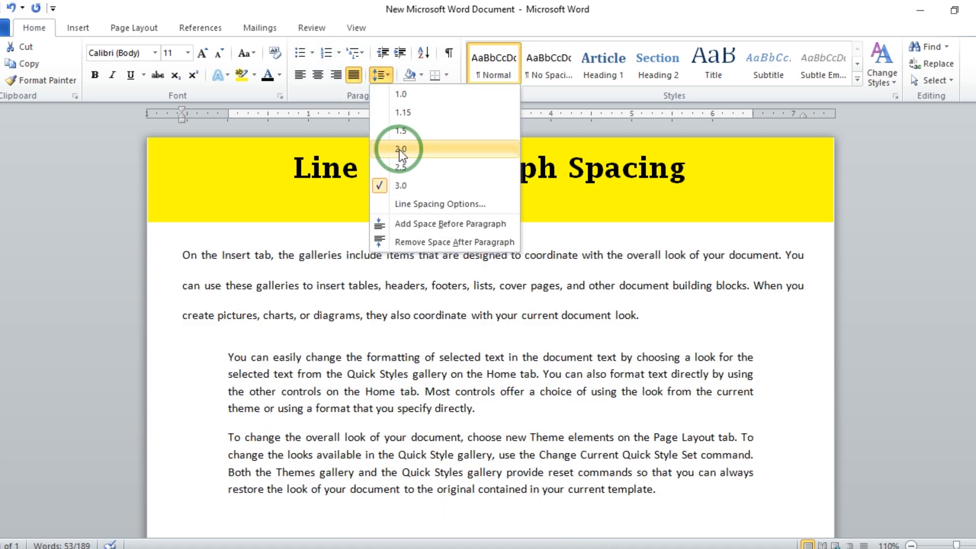
{"action": "left_click", "coordinate": [400, 149]}
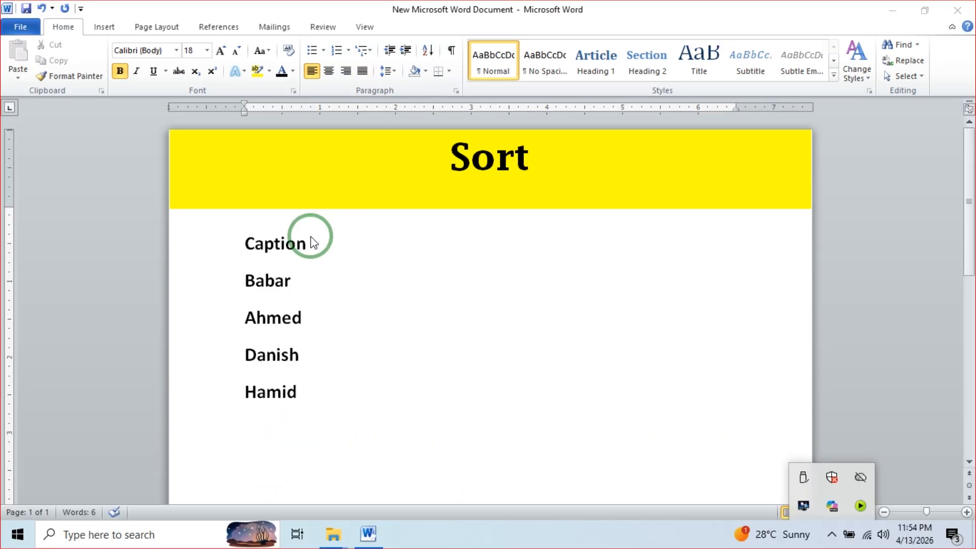
{"action": "left_click", "coordinate": [310, 236]}
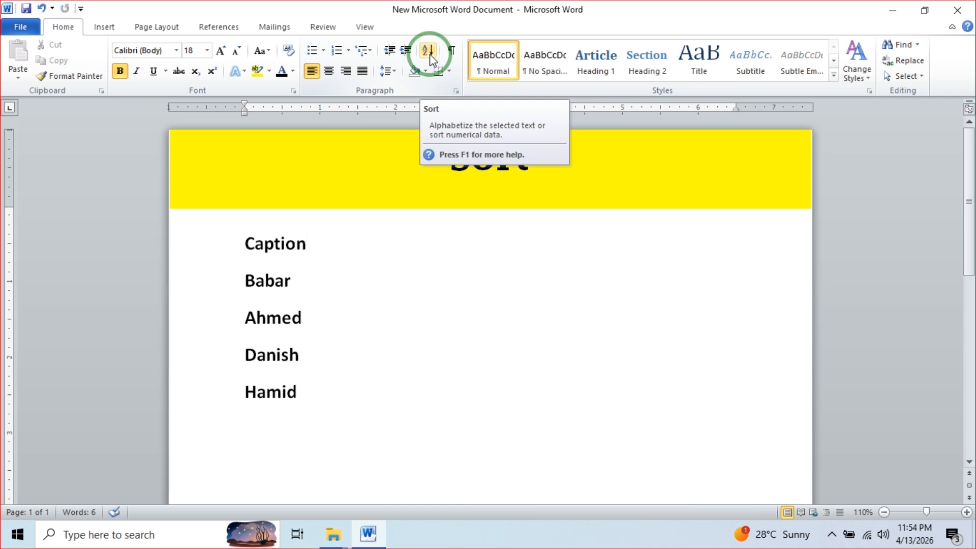
- Select the name list and sort it alphabetically in ascending order
{"action": "left_click", "coordinate": [285, 390]}
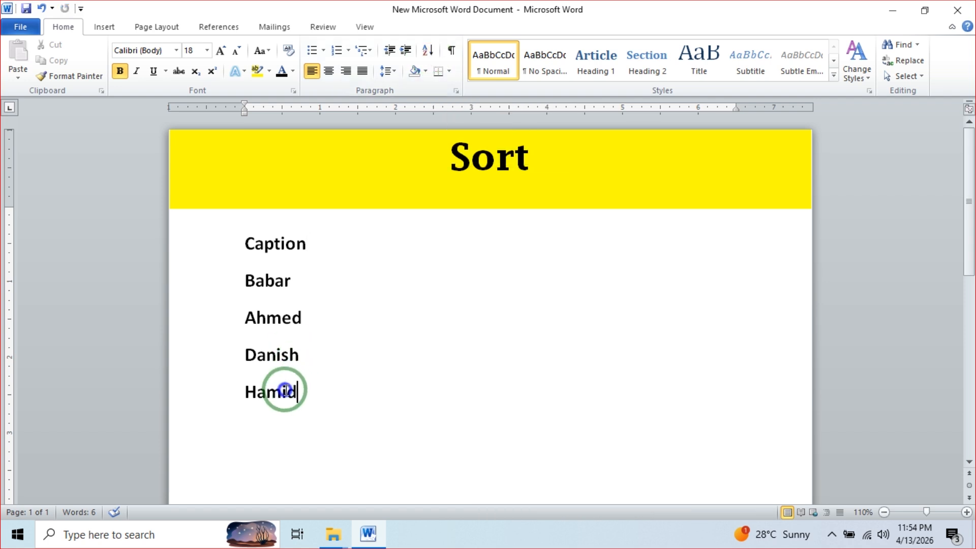
{"action": "left_click_drag", "start_coordinate": [285, 391], "coordinate": [243, 251]}
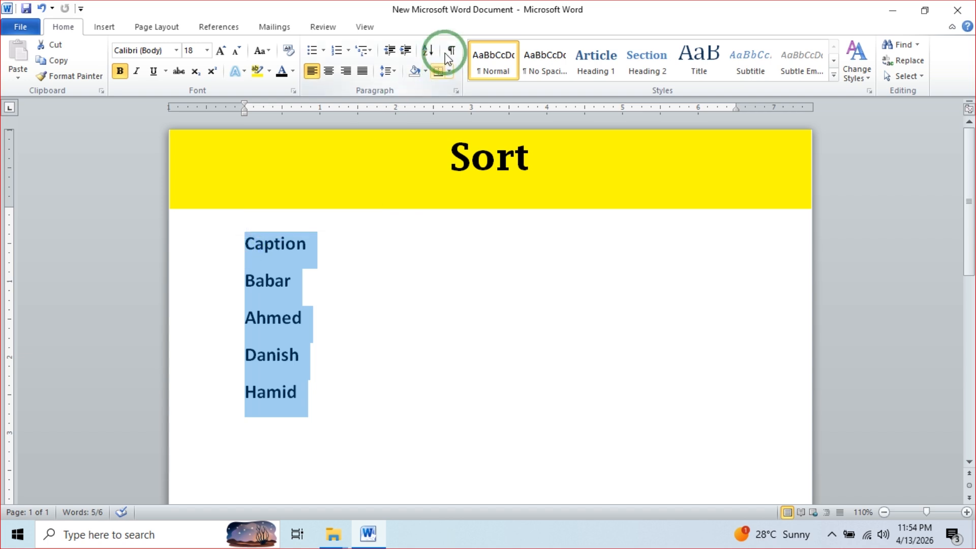
{"action": "left_click", "coordinate": [428, 50]}
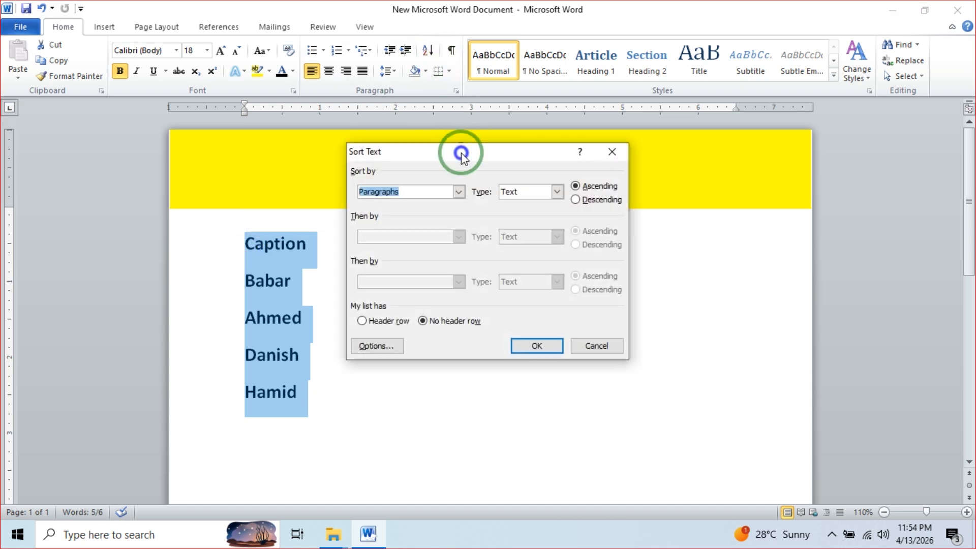
{"action": "left_click_drag", "start_coordinate": [462, 152], "coordinate": [534, 196]}
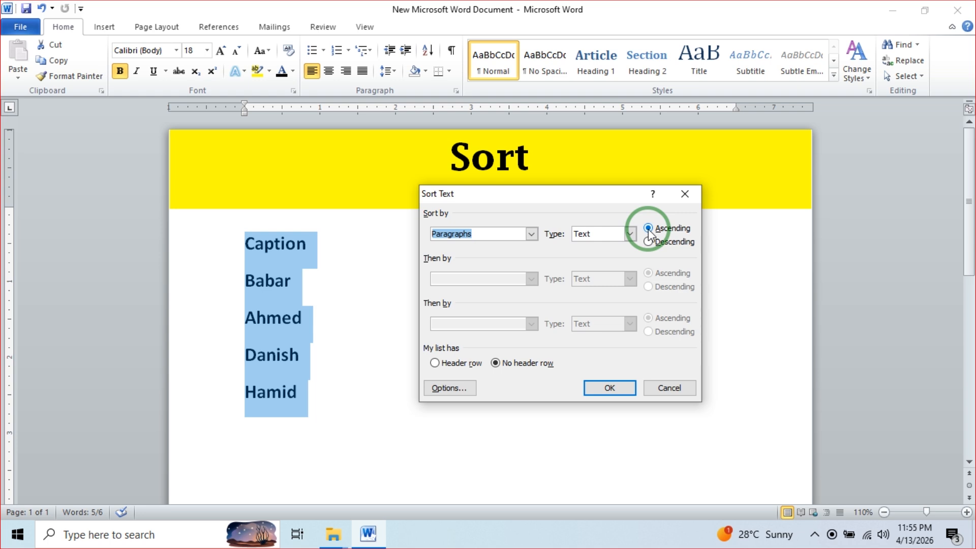
{"action": "left_click", "coordinate": [610, 390]}
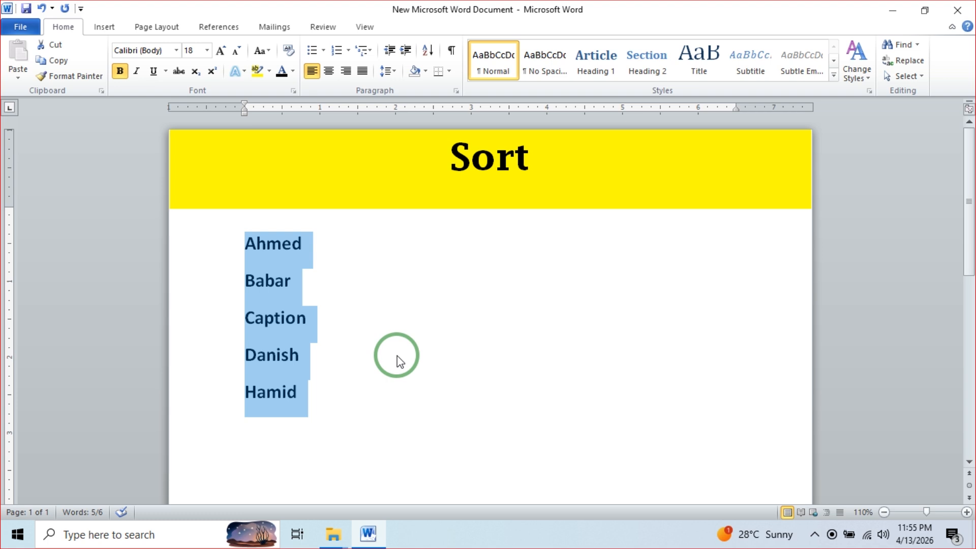
- Re-sort the names in descending order
{"action": "left_click", "coordinate": [427, 51]}
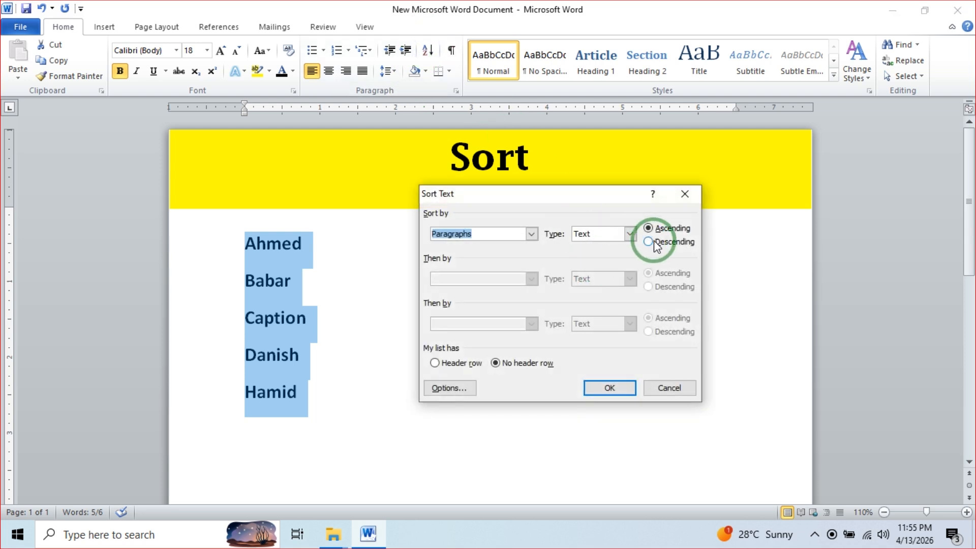
{"action": "left_click", "coordinate": [653, 243]}
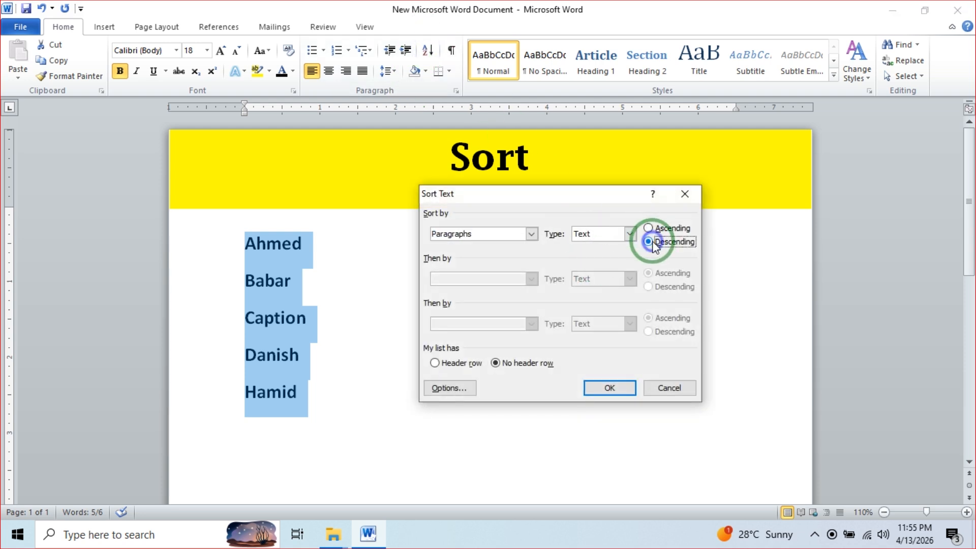
{"action": "left_click", "coordinate": [606, 388]}
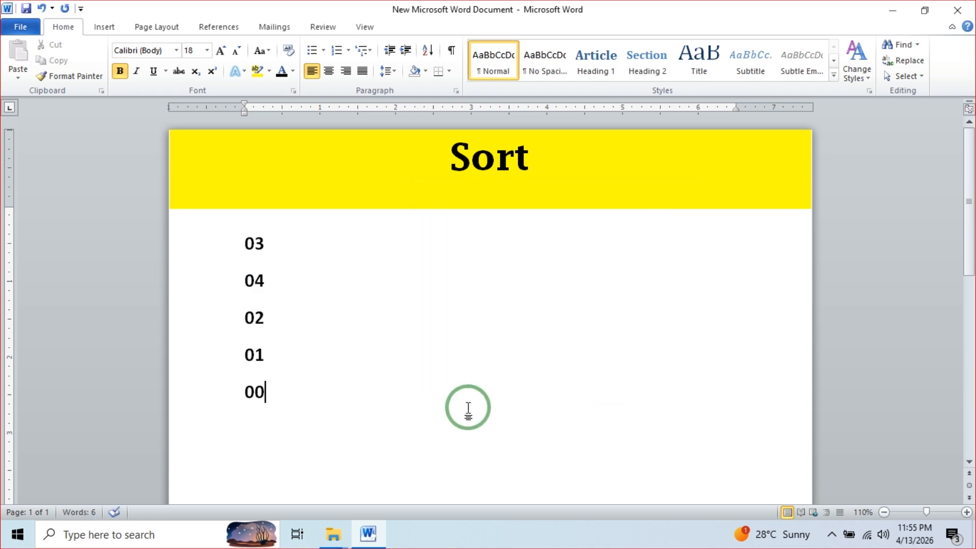
- Sort the numbers 03, 04, 02, 01, 00 ascending by Number so they read 00 to 04
{"action": "left_click", "coordinate": [257, 390]}
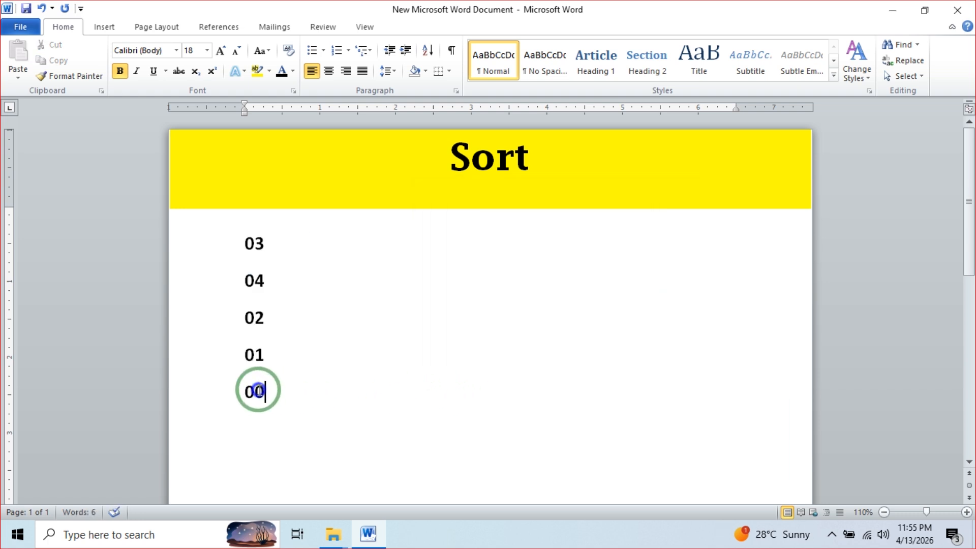
{"action": "left_click_drag", "start_coordinate": [258, 390], "coordinate": [247, 240]}
{"action": "left_click", "coordinate": [428, 50]}
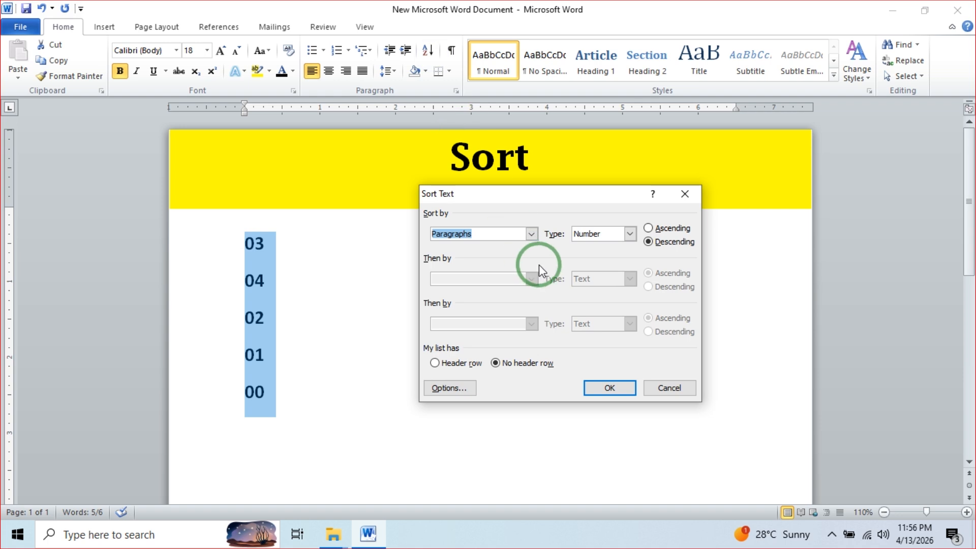
{"action": "left_click", "coordinate": [648, 229]}
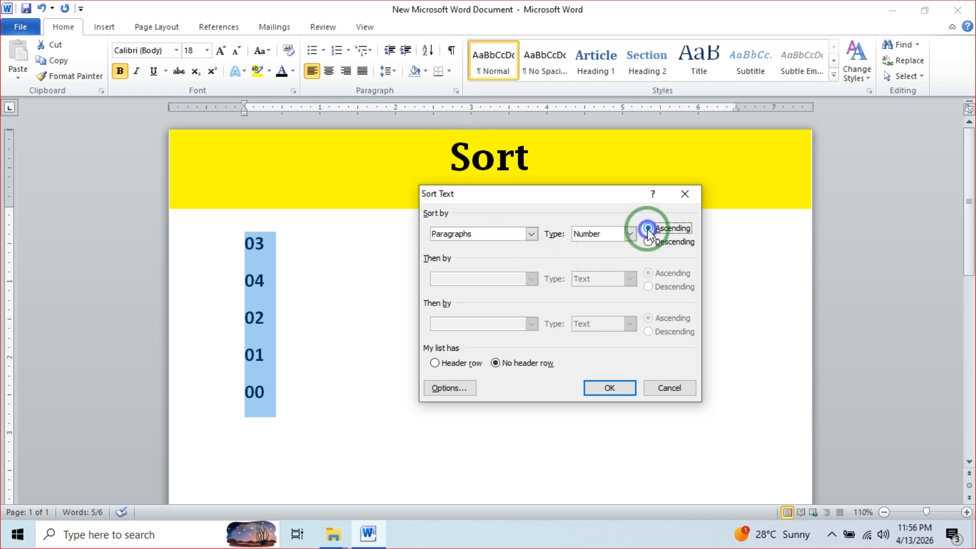
{"action": "left_click", "coordinate": [593, 387]}
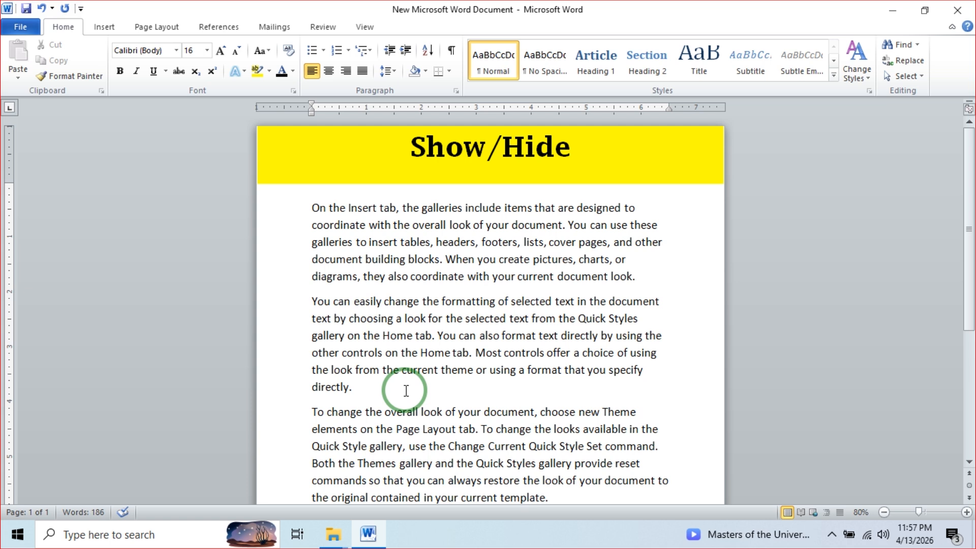
- Turn on Show/Hide ¶ to reveal the formatting marks
{"action": "left_click", "coordinate": [452, 52]}
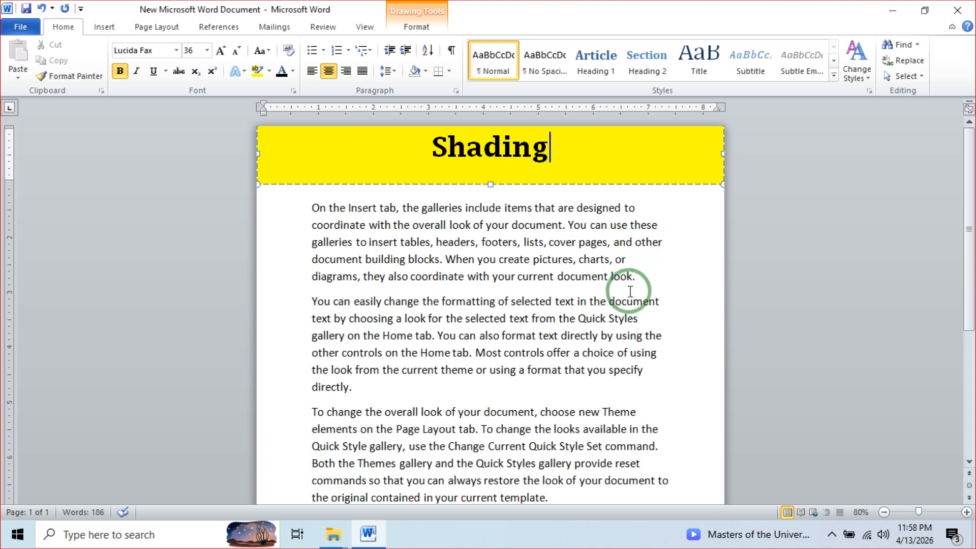
- Apply red shading from Standard Colors to the whole first paragraph
{"action": "left_click", "coordinate": [643, 286]}
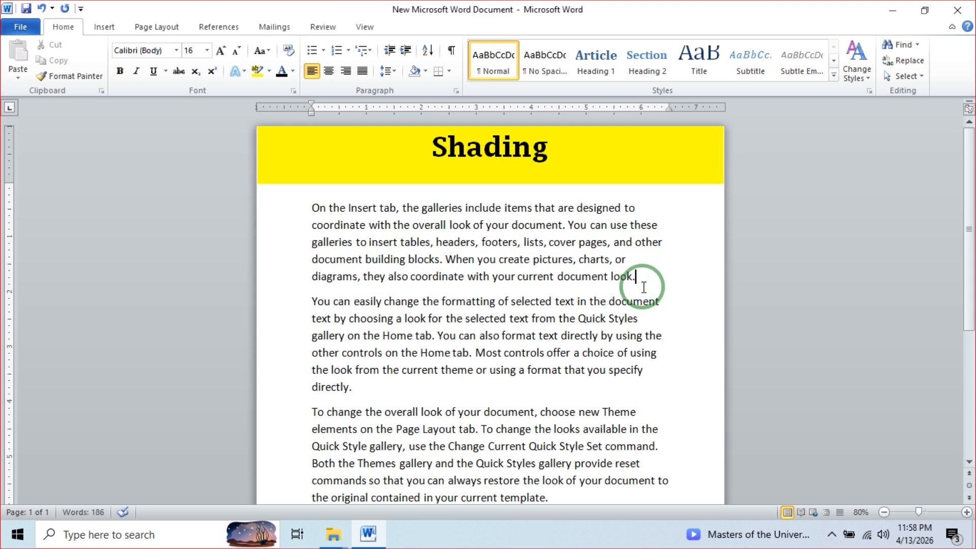
{"action": "left_click_drag", "start_coordinate": [312, 208], "coordinate": [633, 279]}
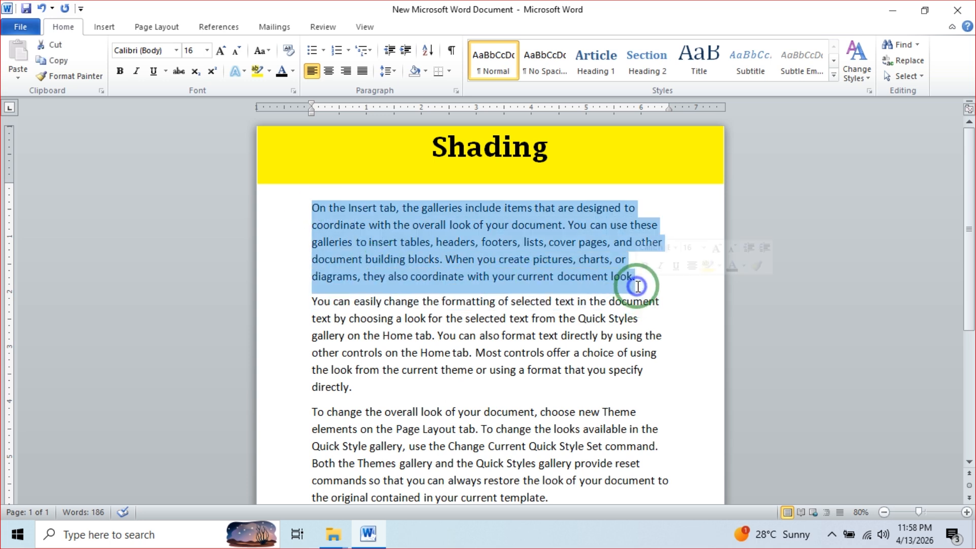
{"action": "left_click", "coordinate": [428, 74]}
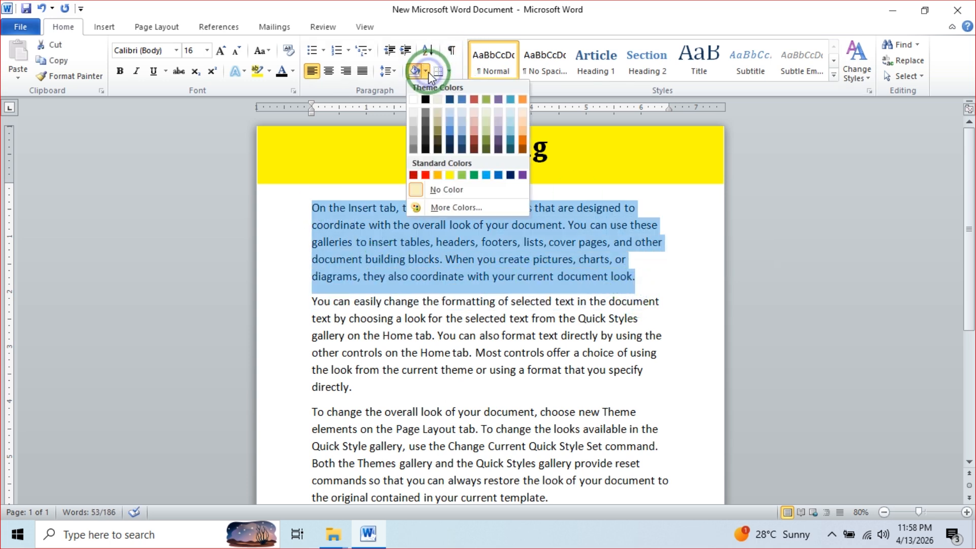
{"action": "left_click", "coordinate": [427, 175]}
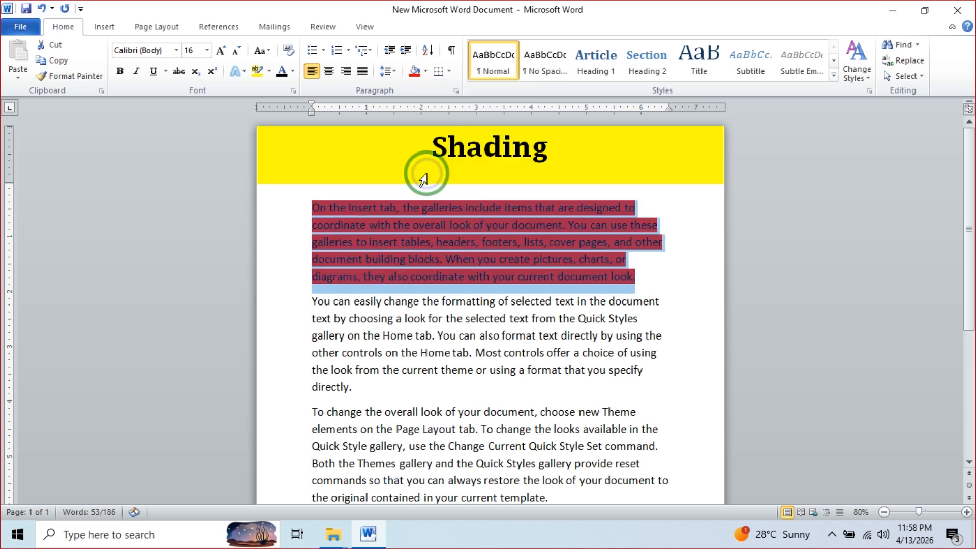
{"action": "left_click", "coordinate": [438, 274]}
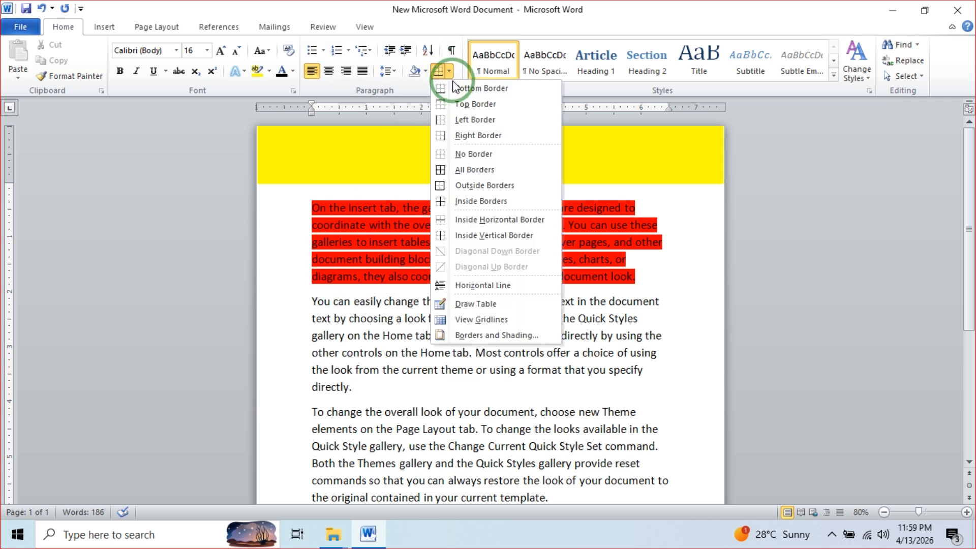
- Apply Bottom, Top, Left and Right Border to box in the second paragraph
{"action": "left_click", "coordinate": [482, 89]}
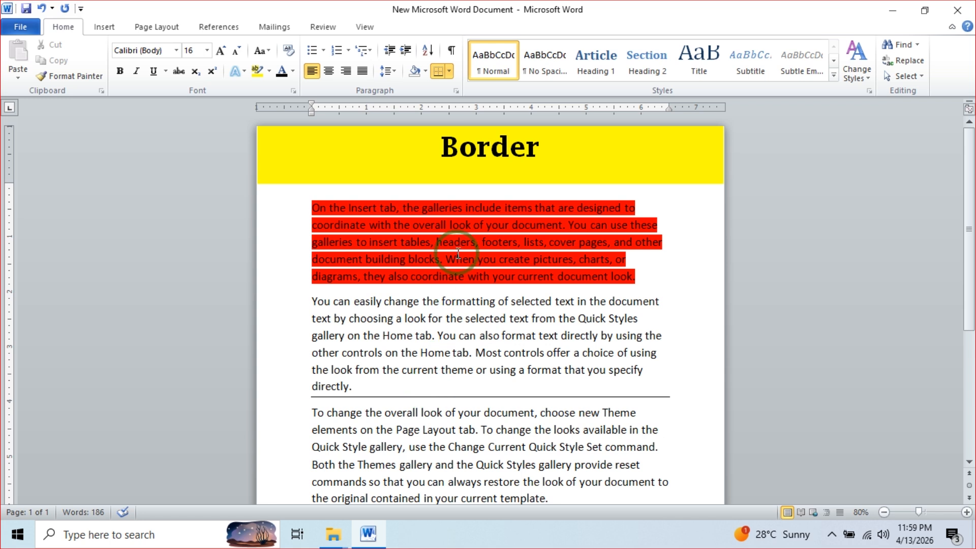
{"action": "left_click", "coordinate": [448, 72]}
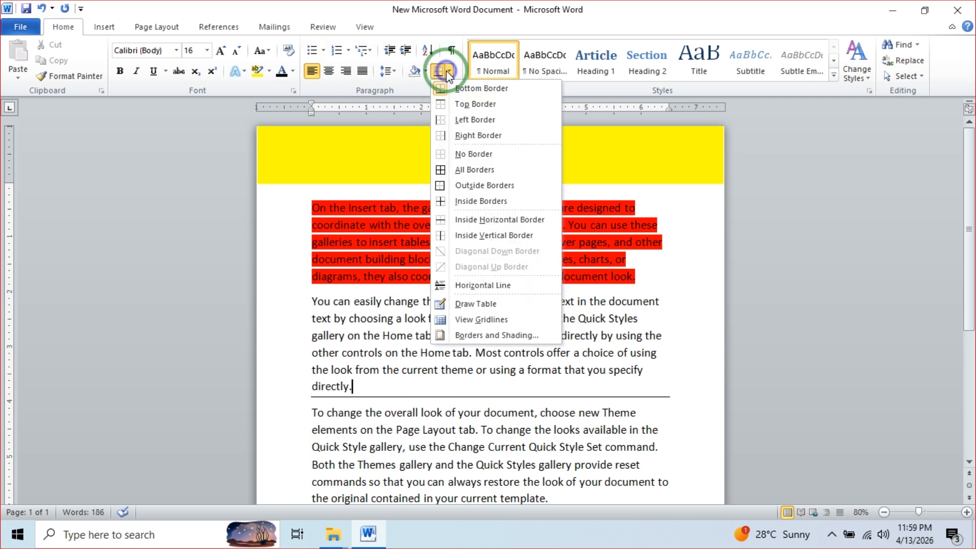
{"action": "left_click", "coordinate": [460, 81]}
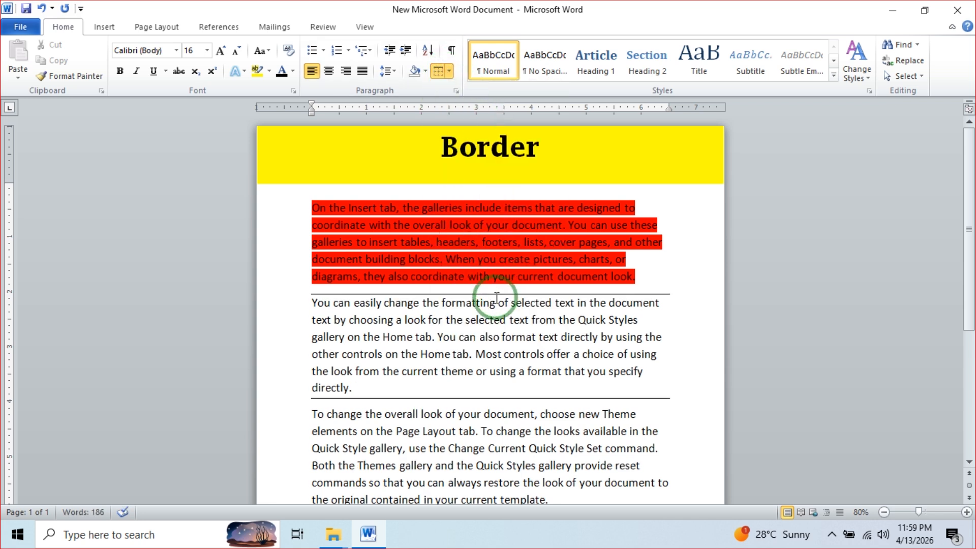
{"action": "left_click", "coordinate": [451, 79]}
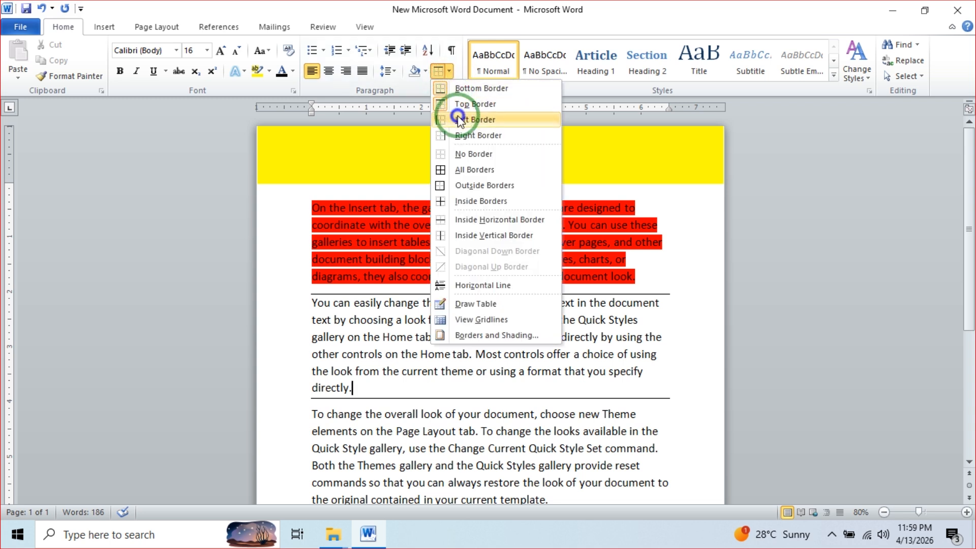
{"action": "left_click", "coordinate": [460, 120]}
{"action": "left_click", "coordinate": [448, 72]}
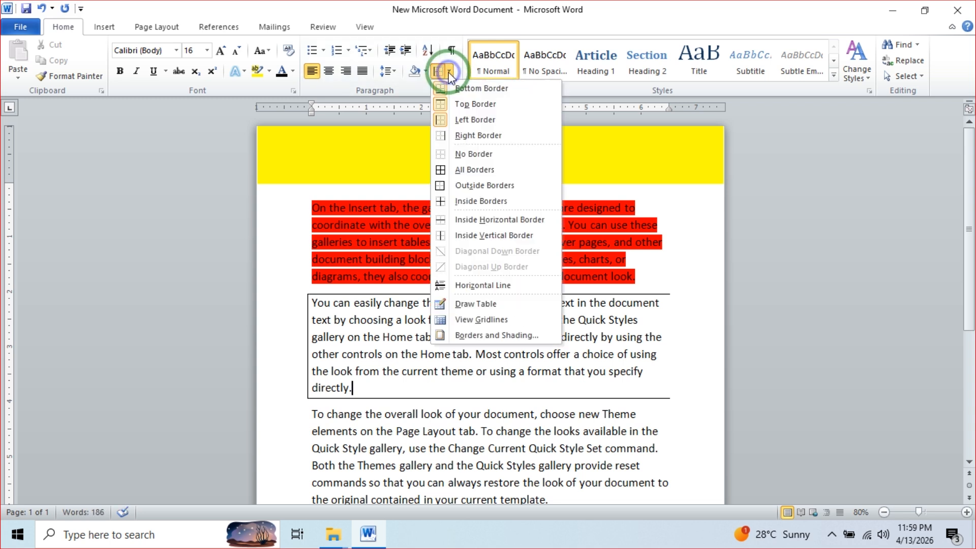
{"action": "left_click", "coordinate": [469, 131]}
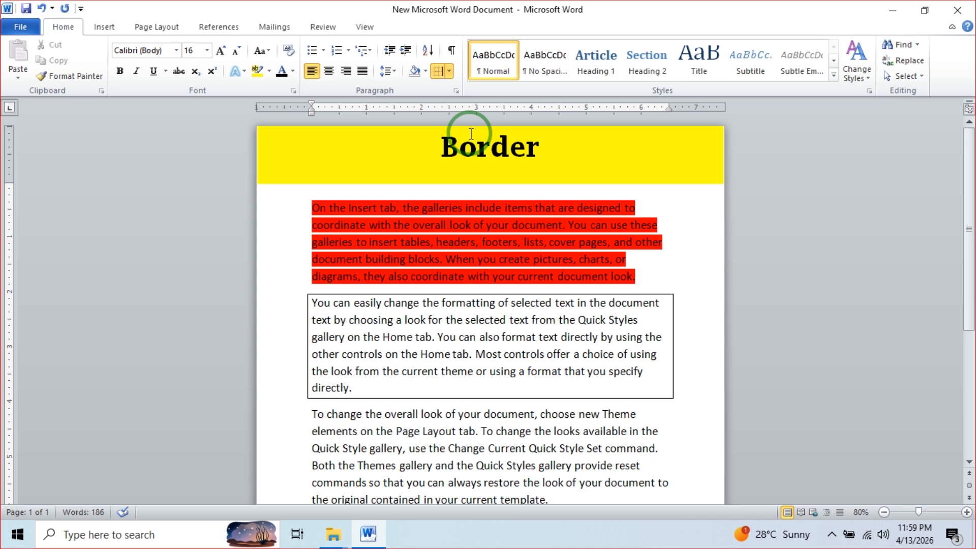